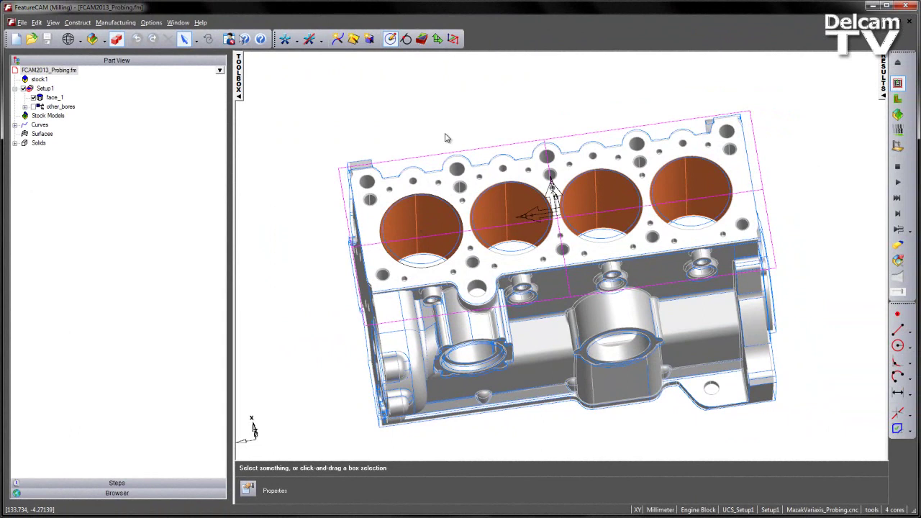
# Orbit the engine block and inspect the four bore faces and the stock1 stock.
pyautogui.moveTo(598, 118); pyautogui.dragTo(461, 193, button='middle')
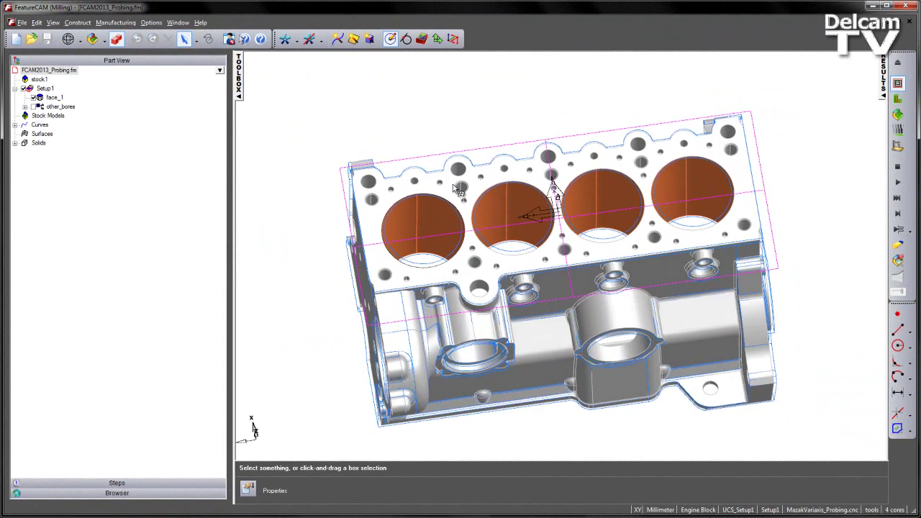
pyautogui.click(429, 213)
pyautogui.click(528, 209)
pyautogui.click(621, 188)
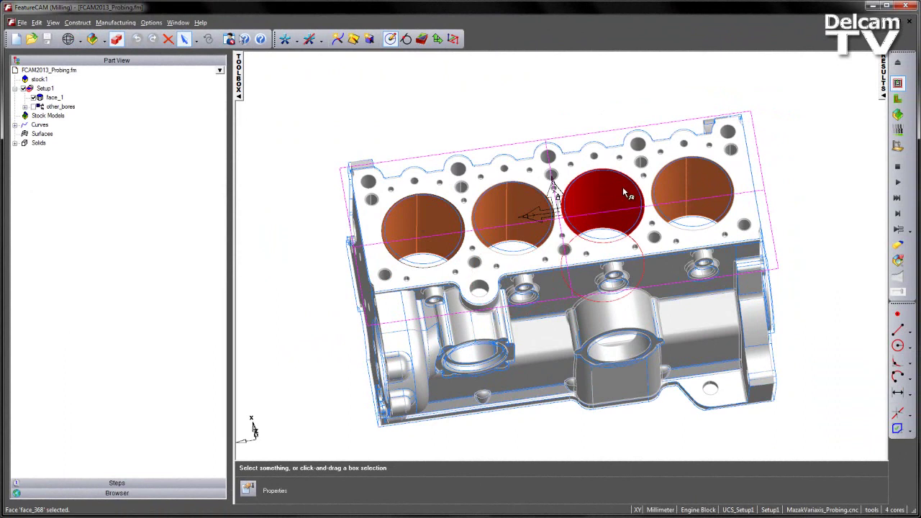
pyautogui.click(676, 181)
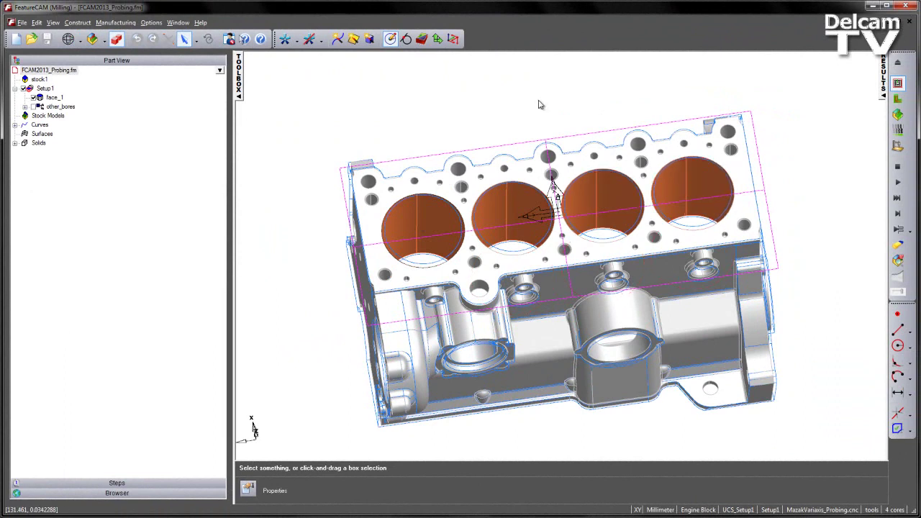
pyautogui.click(41, 79)
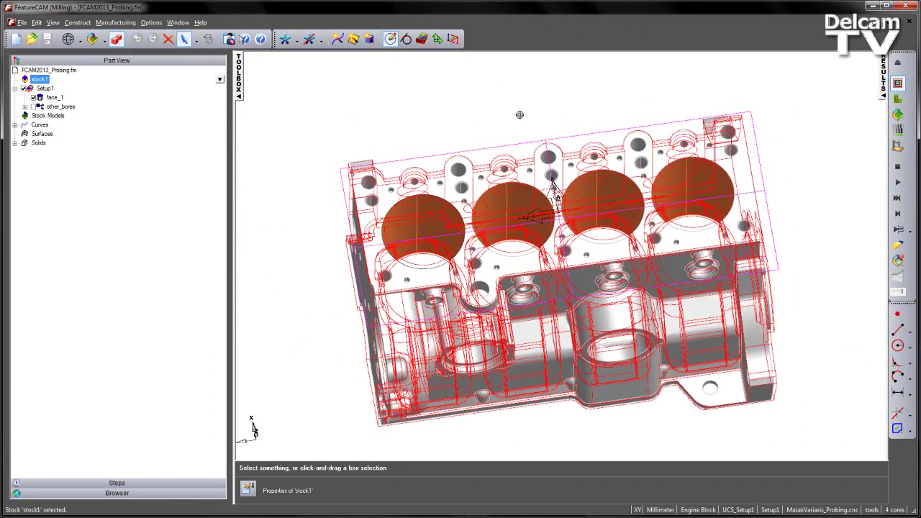
# Tilt the block to show its top deck and select the first bore face (face_696).
pyautogui.moveTo(522, 125); pyautogui.dragTo(452, 181, button='middle')
pyautogui.moveTo(460, 290); pyautogui.dragTo(442, 207, button='middle')
pyautogui.moveTo(652, 315); pyautogui.dragTo(568, 210, button='middle')
pyautogui.click(453, 110)
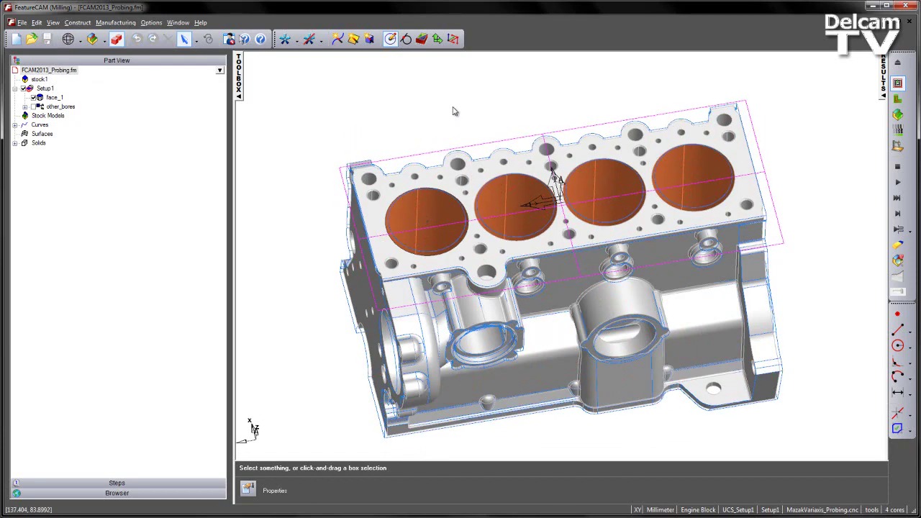
pyautogui.click(447, 210)
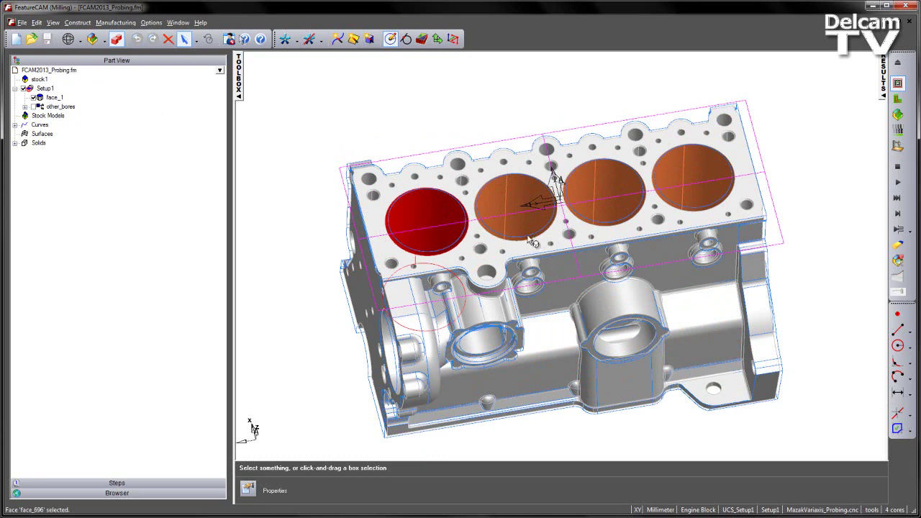
# Start a new Side feature, extracting face_696 as its surface, and advance to cutting strategies.
pyautogui.click(422, 39)
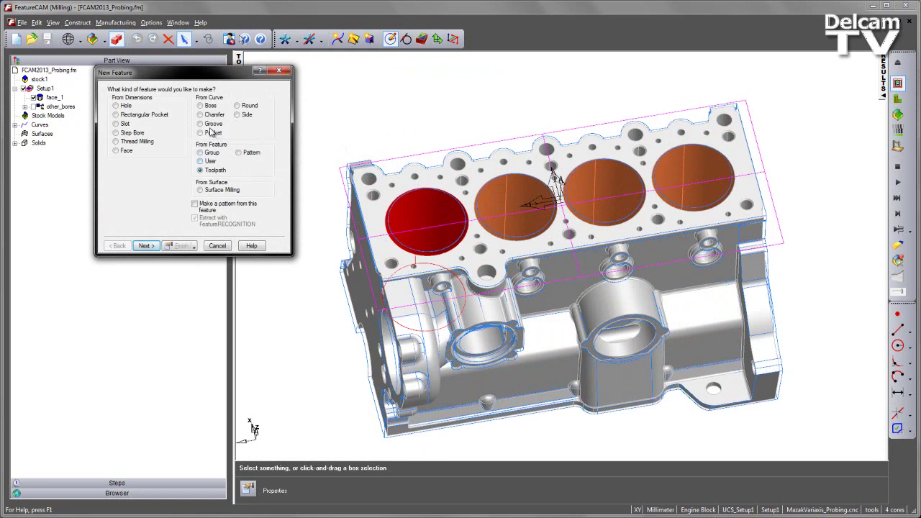
pyautogui.click(238, 115)
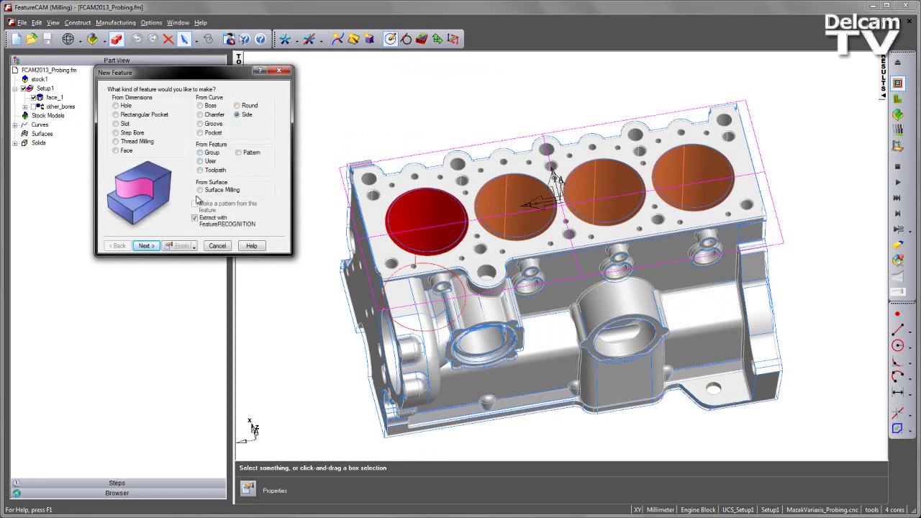
pyautogui.click(146, 246)
pyautogui.click(146, 246)
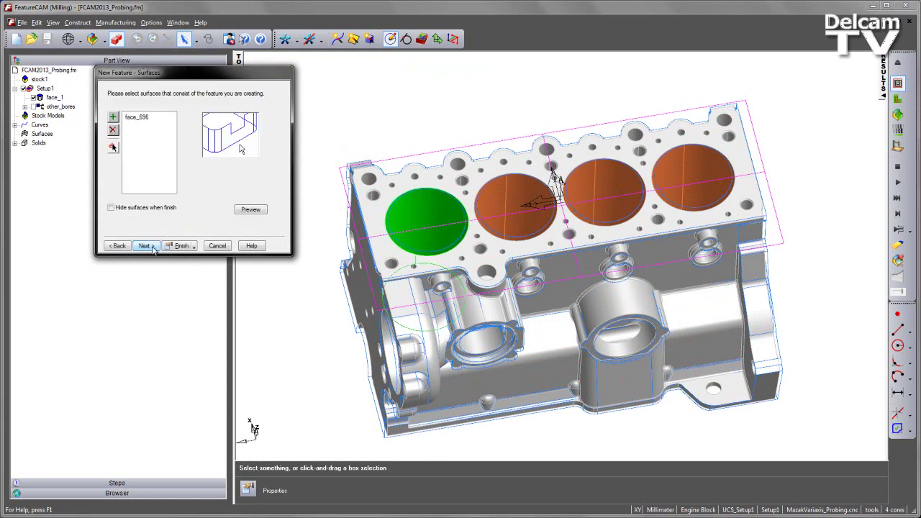
pyautogui.click(146, 246)
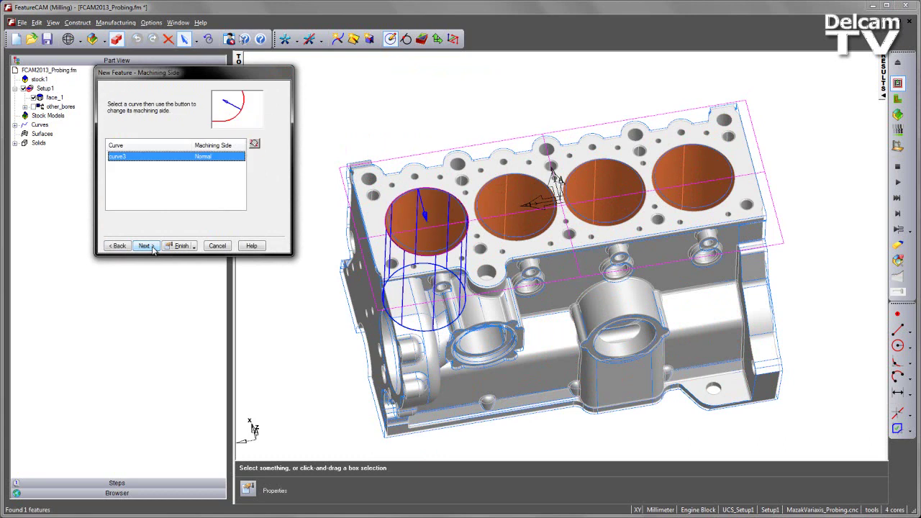
pyautogui.click(146, 247)
pyautogui.click(146, 246)
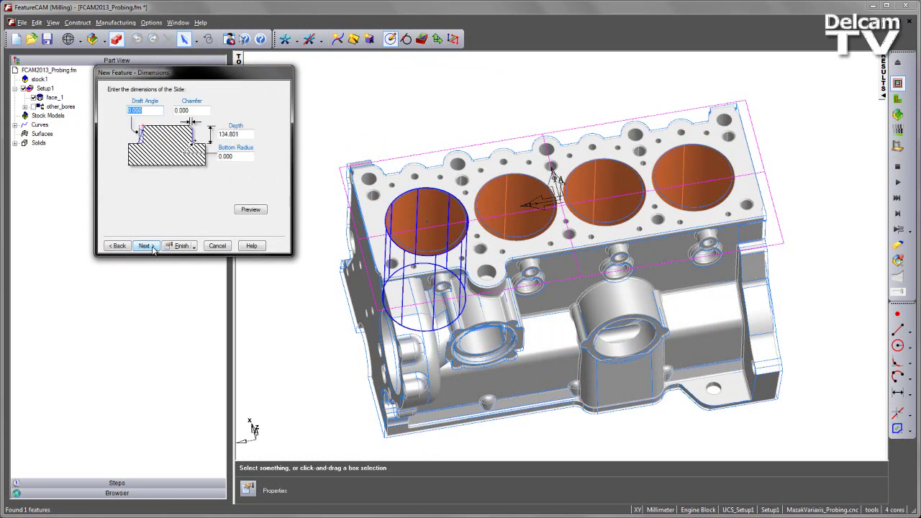
pyautogui.click(146, 246)
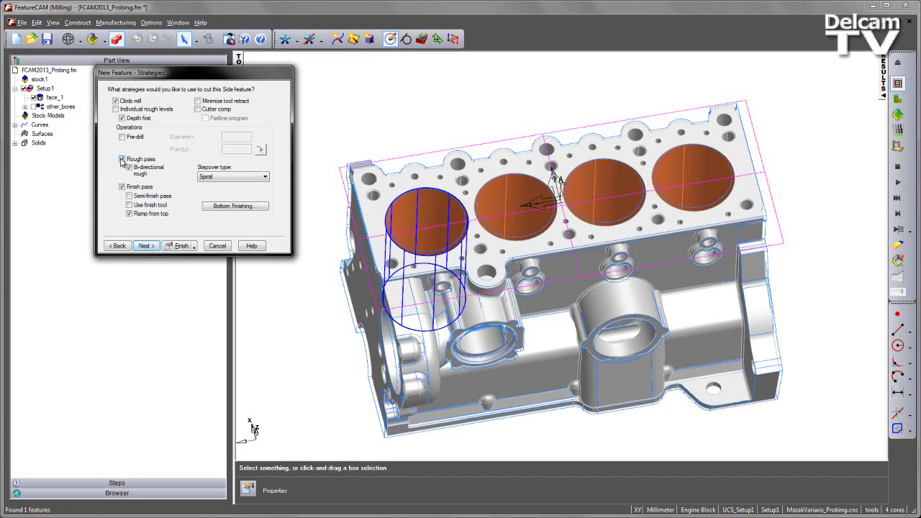
# Turn off the rough pass, pick the endmillM5000:high tool, and create the side feature.
pyautogui.click(122, 159)
pyautogui.click(146, 246)
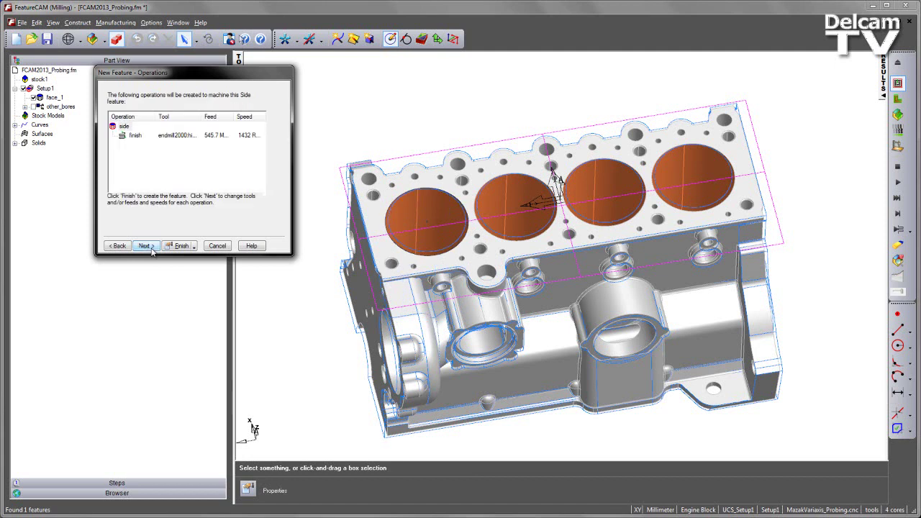
pyautogui.click(149, 246)
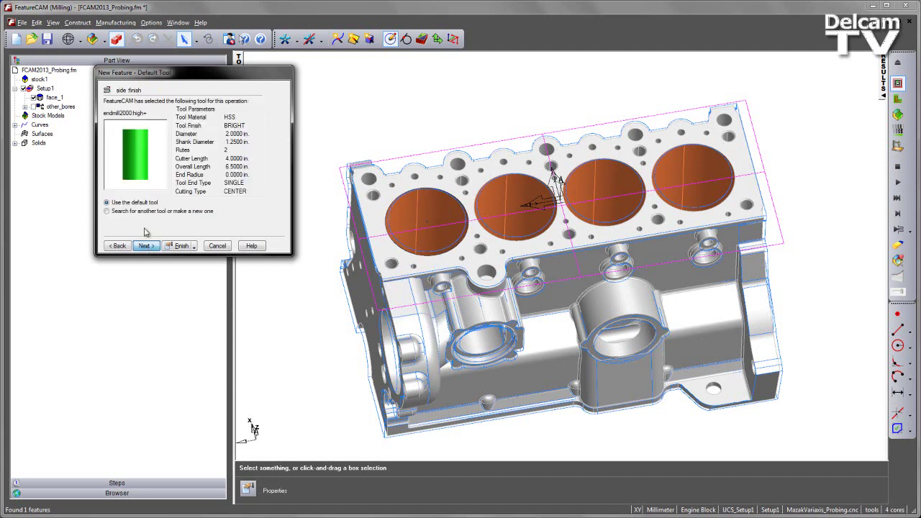
pyautogui.click(107, 211)
pyautogui.click(146, 246)
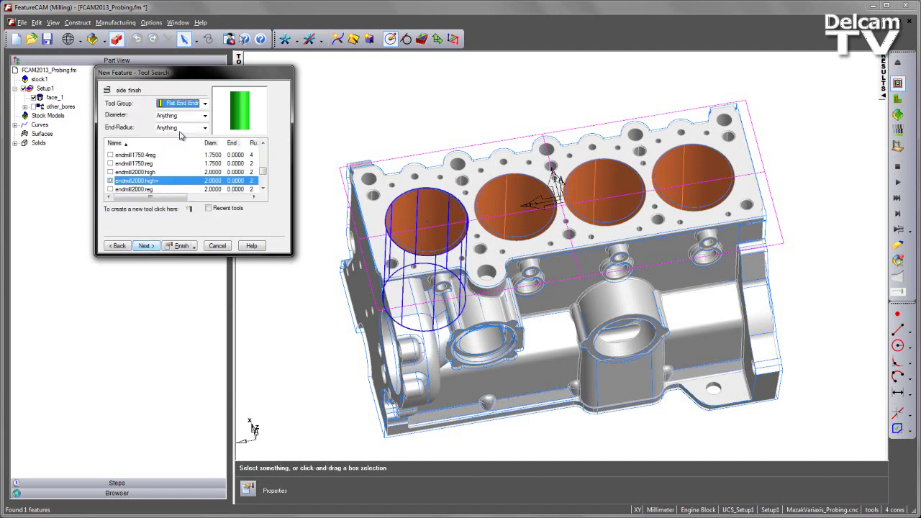
pyautogui.moveTo(263, 172); pyautogui.dragTo(263, 186)
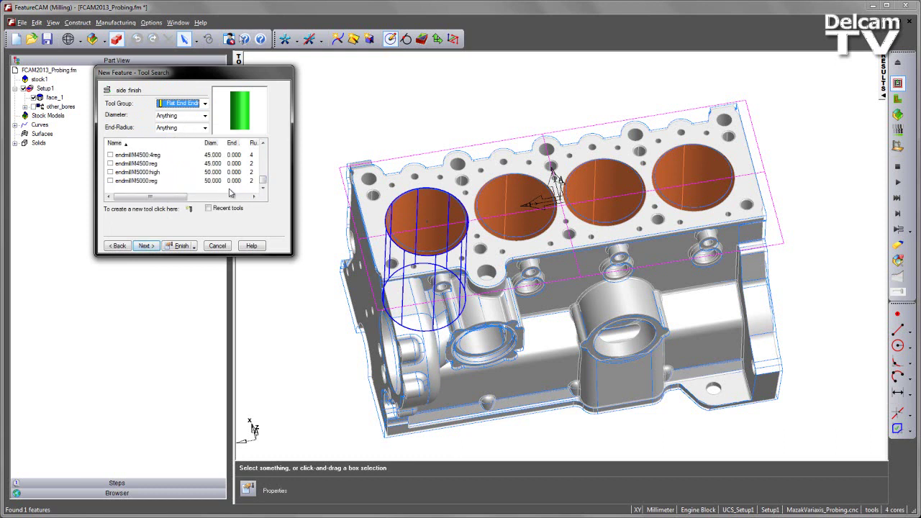
pyautogui.click(119, 173)
pyautogui.click(147, 247)
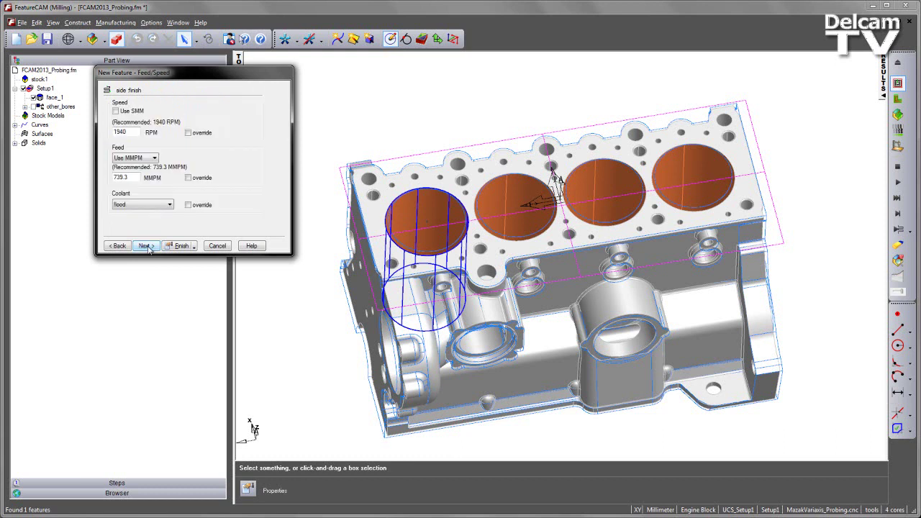
pyautogui.click(177, 246)
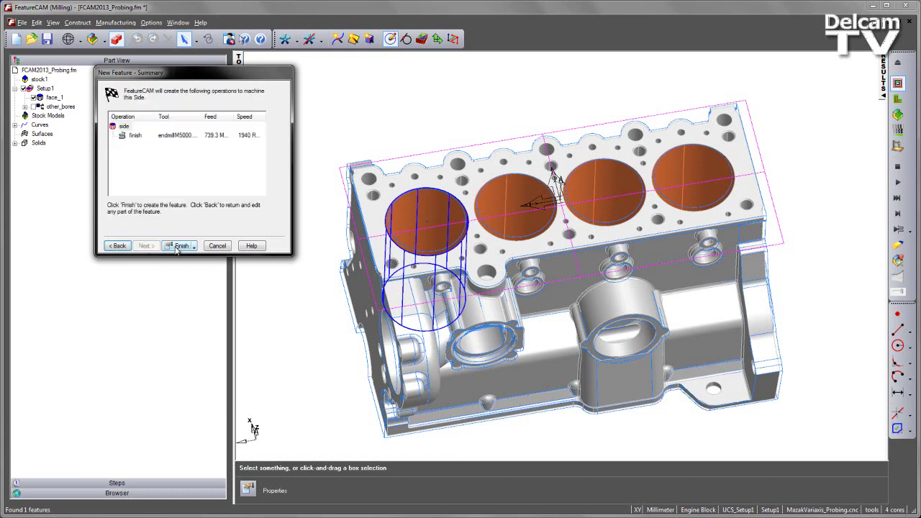
pyautogui.click(181, 244)
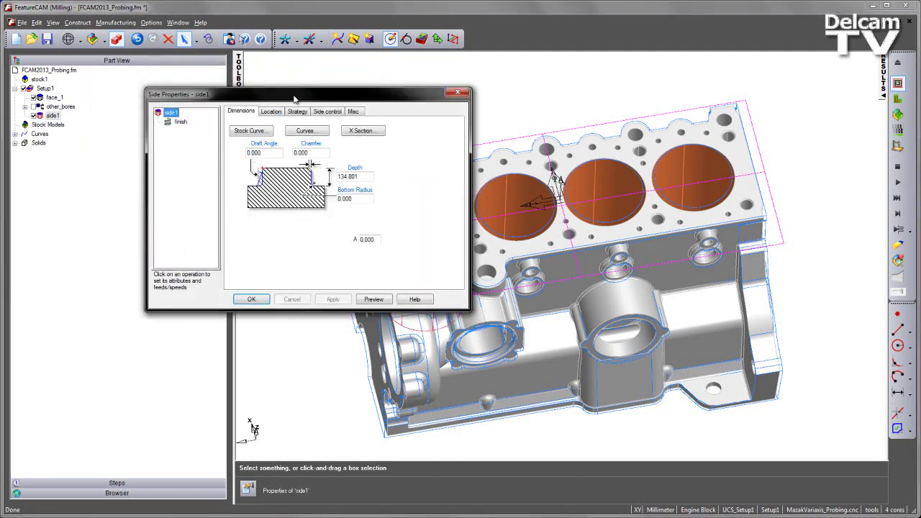
# Enable Helical side finish with pitch 5 in side1's Strategy settings and preview the toolpath.
pyautogui.moveTo(293, 94); pyautogui.dragTo(218, 90)
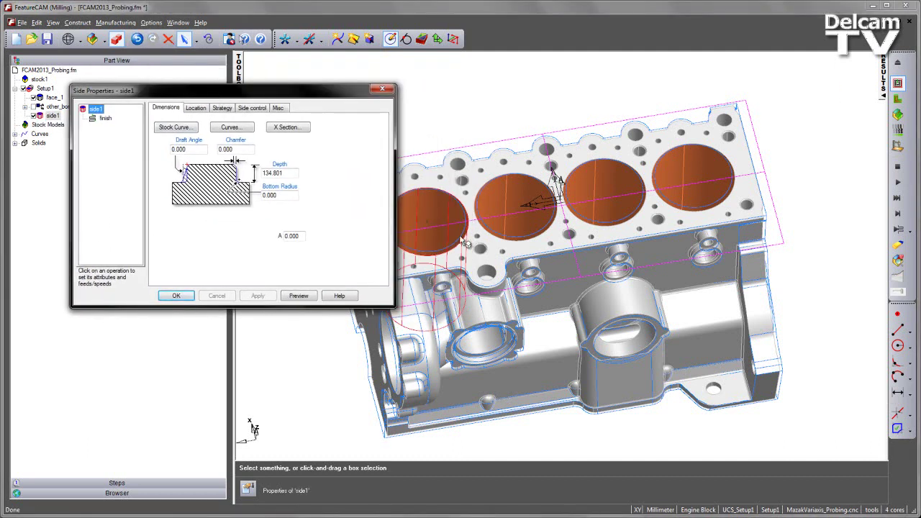
pyautogui.click(229, 107)
pyautogui.click(193, 264)
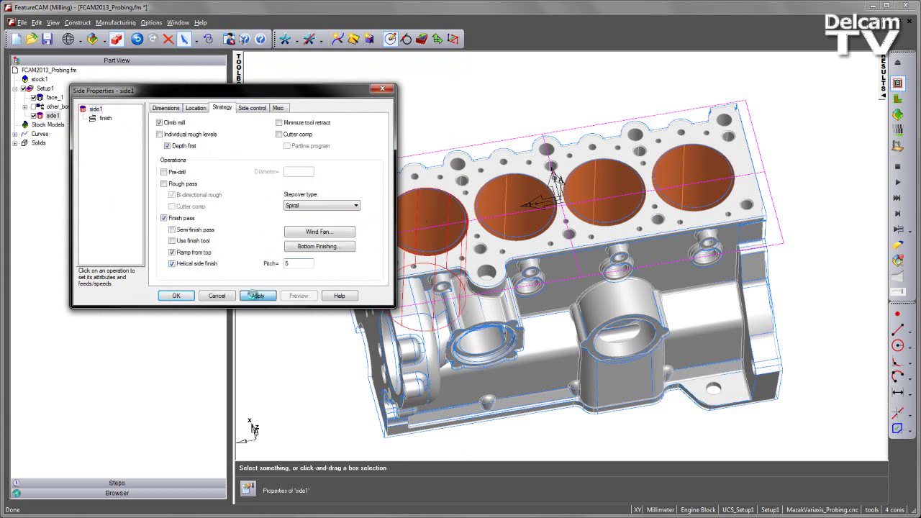
pyautogui.click(258, 296)
pyautogui.click(314, 296)
# Inspect the first bore's toolpath in wireframe from above, then return to shaded isometric.
pyautogui.click(899, 182)
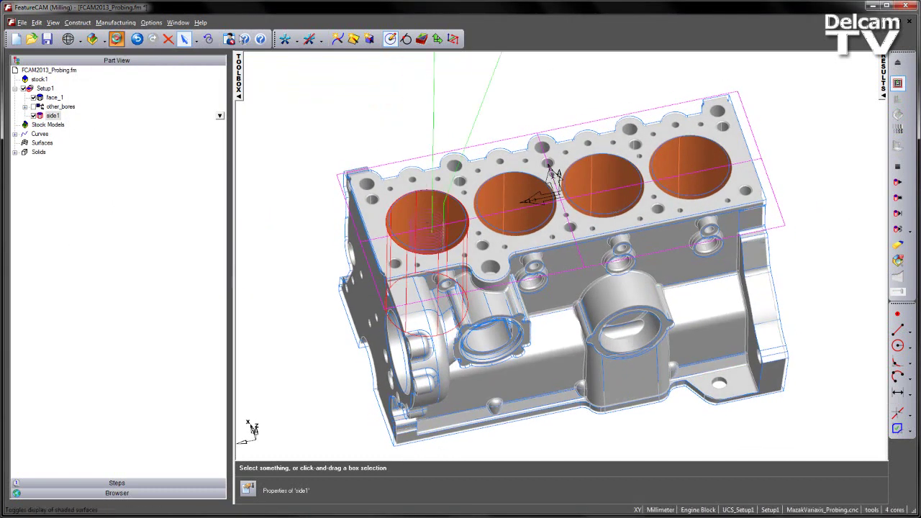
pyautogui.click(116, 39)
pyautogui.moveTo(833, 155); pyautogui.dragTo(640, 299, button='middle')
pyautogui.click(899, 167)
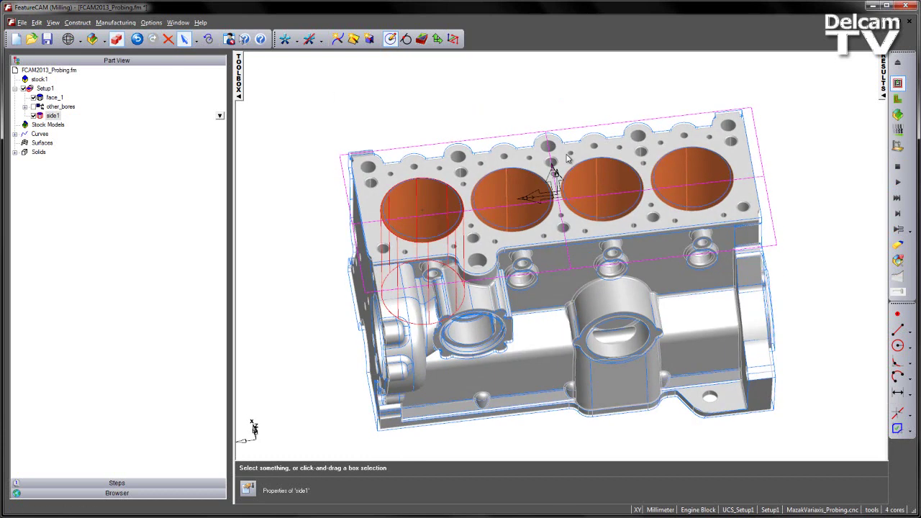
# Rename side1 to bore_1 and move it ahead of other_bores.
pyautogui.click(53, 116)
pyautogui.press('F2')
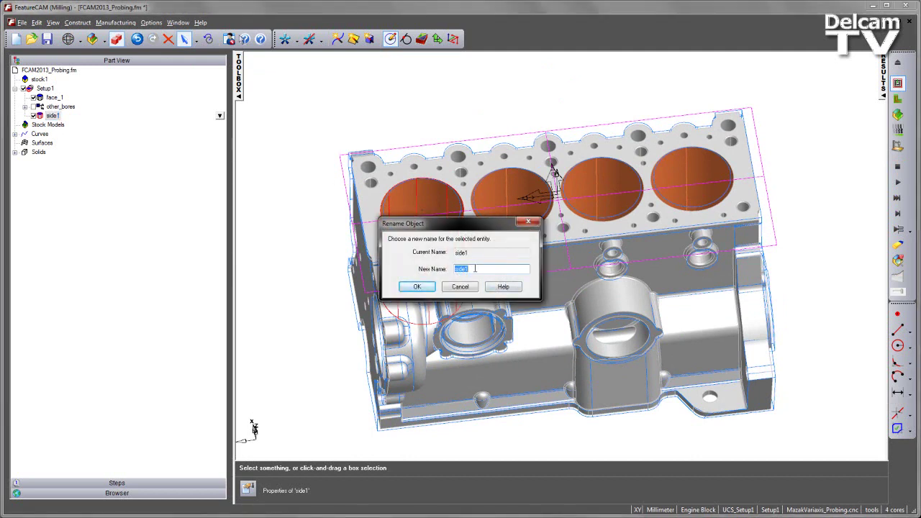
pyautogui.click(417, 287)
pyautogui.moveTo(57, 107); pyautogui.dragTo(126, 112)
# Set bore_1's Base priority to 3 on the Misc tab and confirm.
pyautogui.doubleClick(56, 107)
pyautogui.click(278, 109)
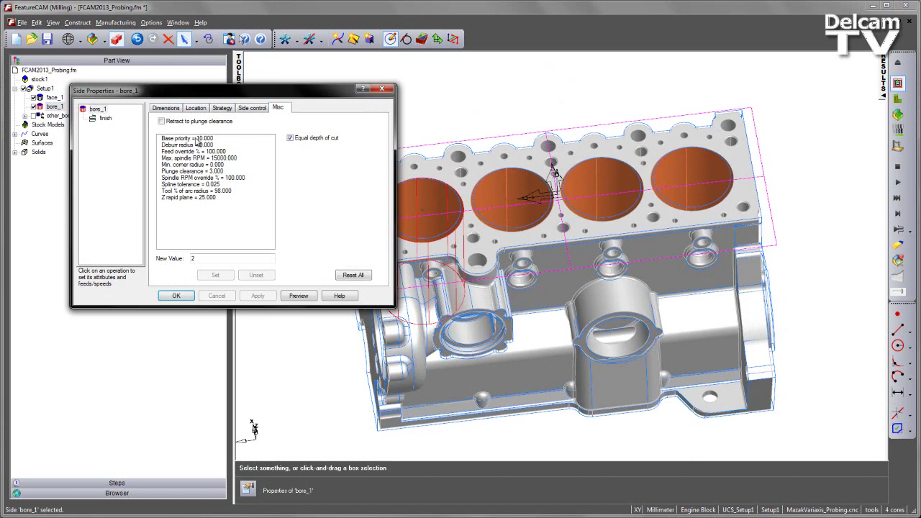
pyautogui.click(199, 138)
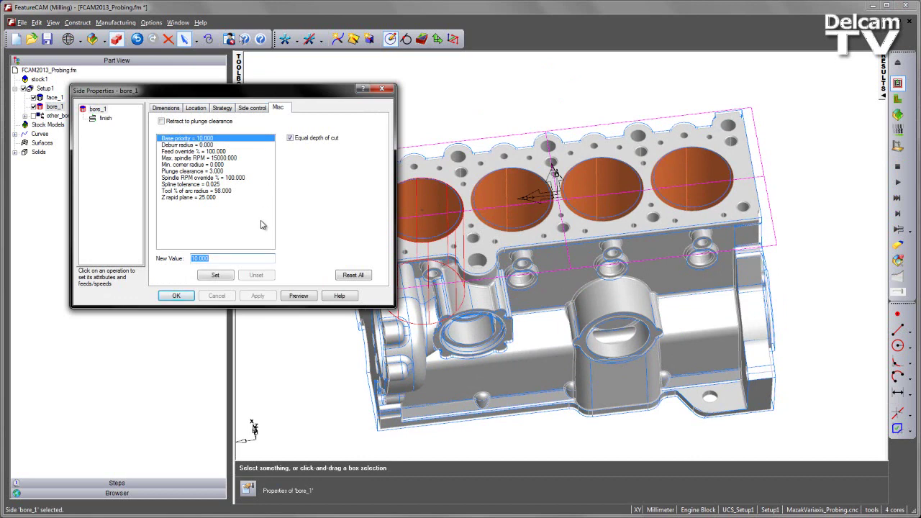
pyautogui.write('3')
pyautogui.click(216, 275)
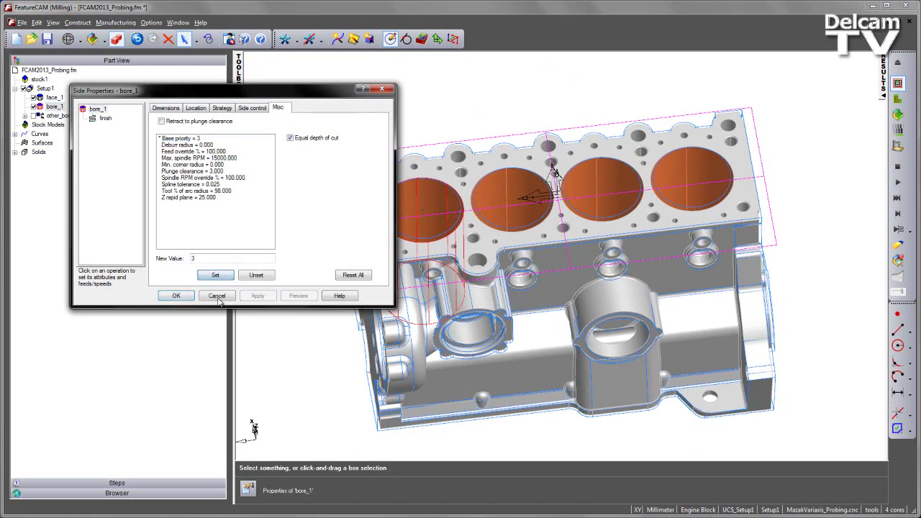
pyautogui.click(177, 296)
pyautogui.click(316, 167)
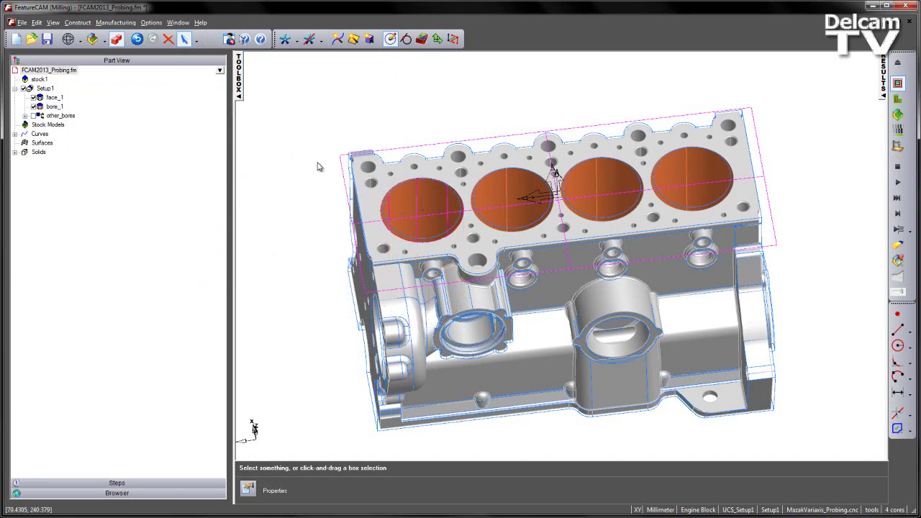
# Simulate the toolpaths and scroll through the generated NC program in Results.
pyautogui.click(897, 182)
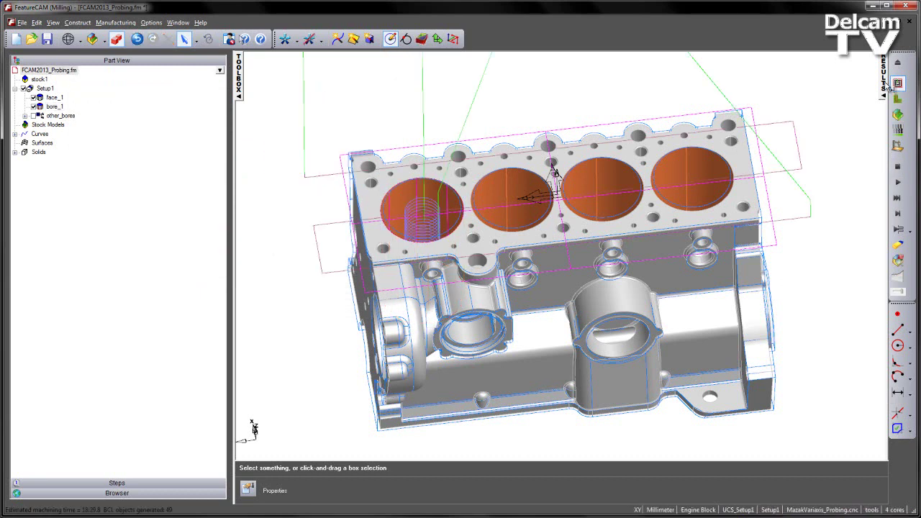
pyautogui.click(897, 83)
pyautogui.click(518, 452)
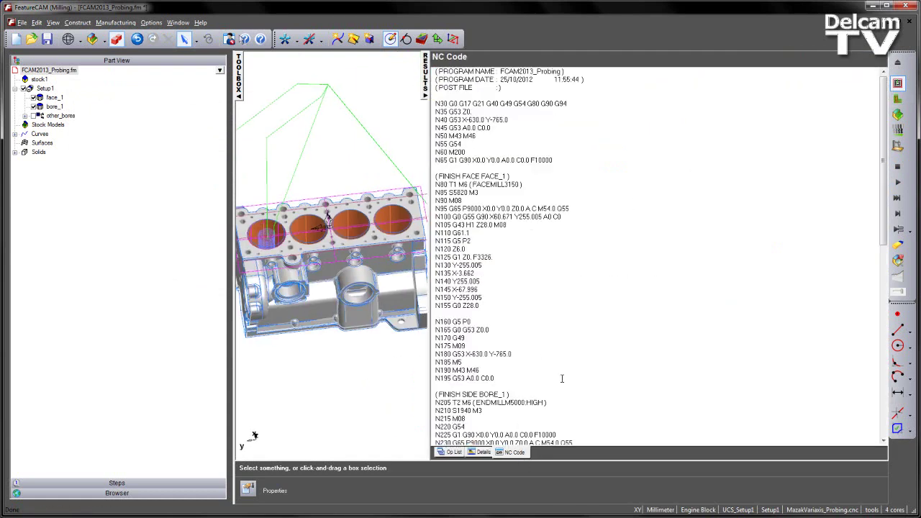
pyautogui.scroll(-15, 508, 286)
pyautogui.scroll(-2, 524, 295)
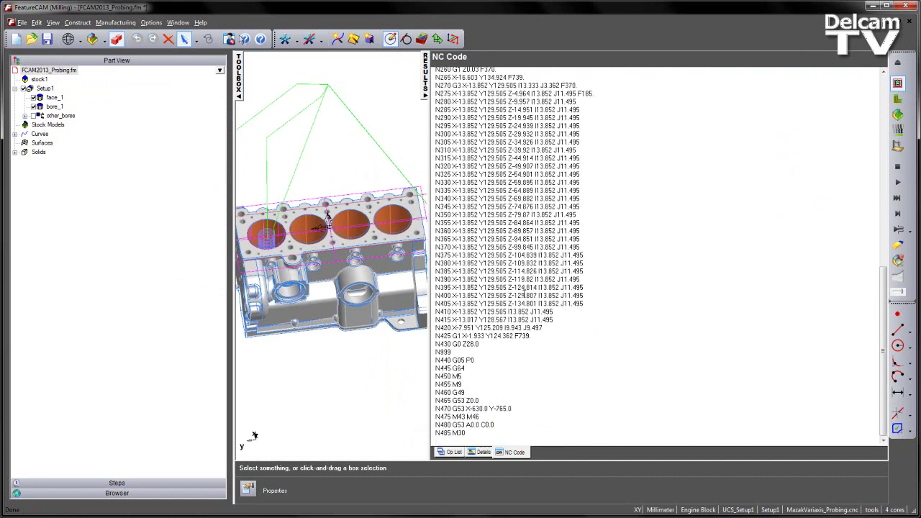
# Hide Results, inspect the other three bores, and reset the simulation to clear toolpath lines.
pyautogui.click(425, 87)
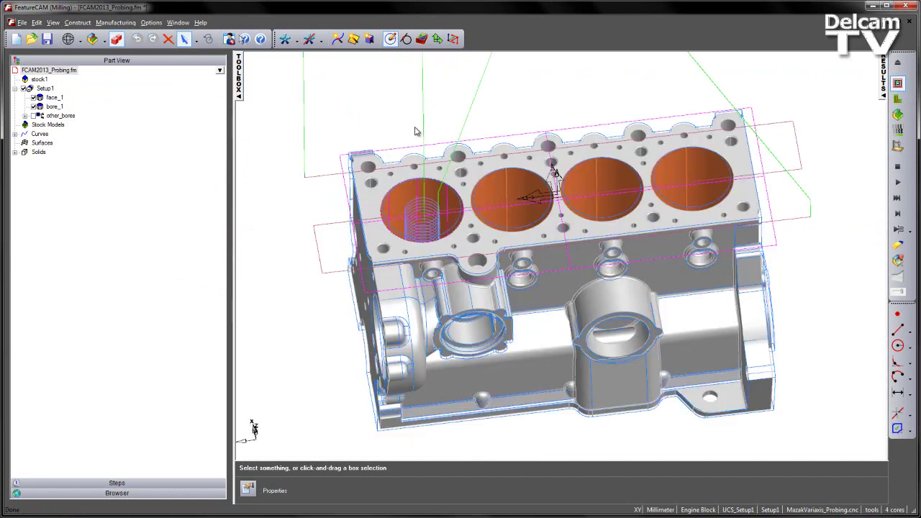
pyautogui.click(496, 193)
pyautogui.click(594, 180)
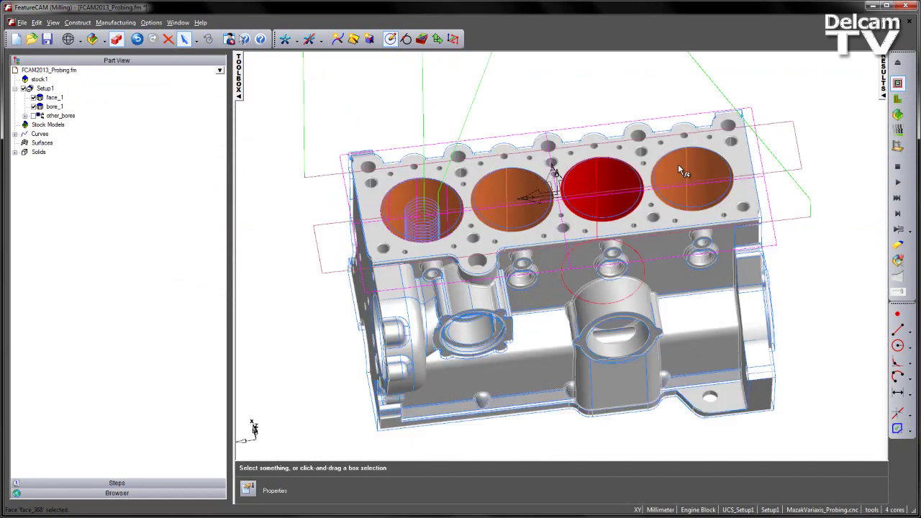
pyautogui.click(678, 164)
pyautogui.click(592, 110)
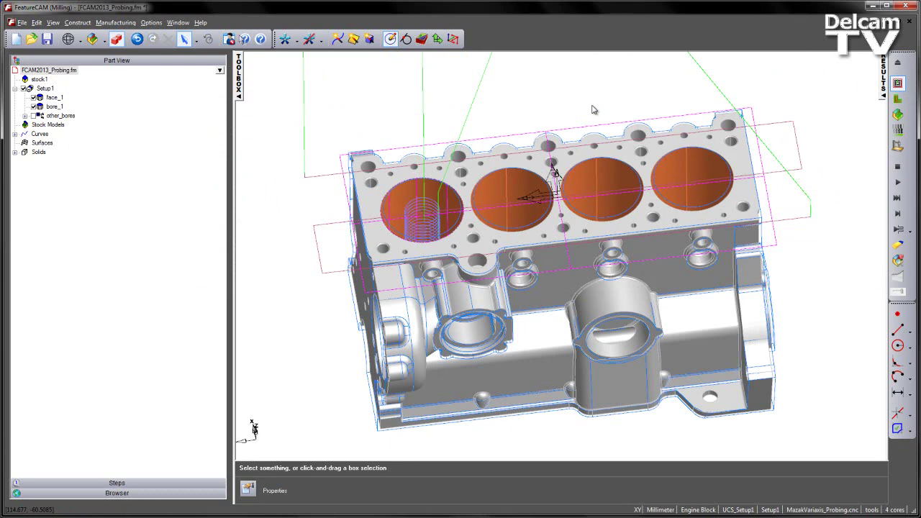
pyautogui.moveTo(592, 108); pyautogui.dragTo(596, 116, button='middle')
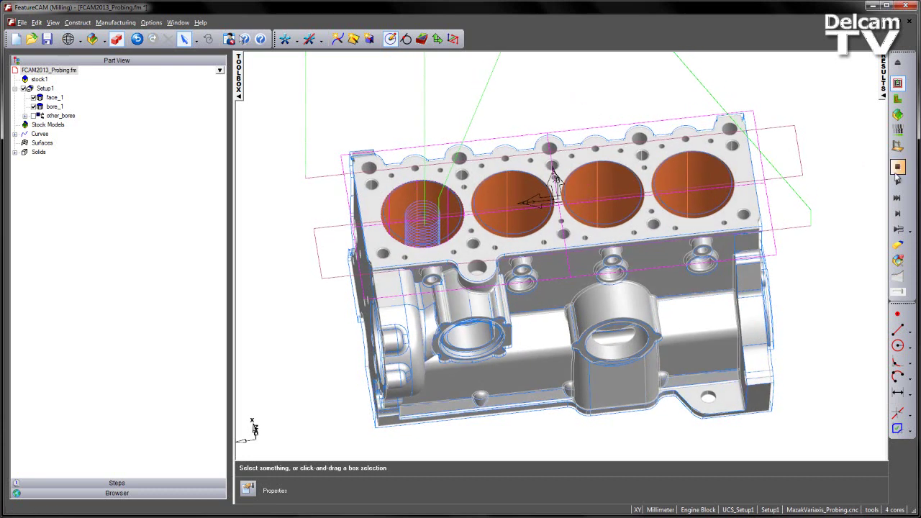
pyautogui.click(897, 166)
pyautogui.moveTo(525, 142); pyautogui.dragTo(517, 161, button='middle')
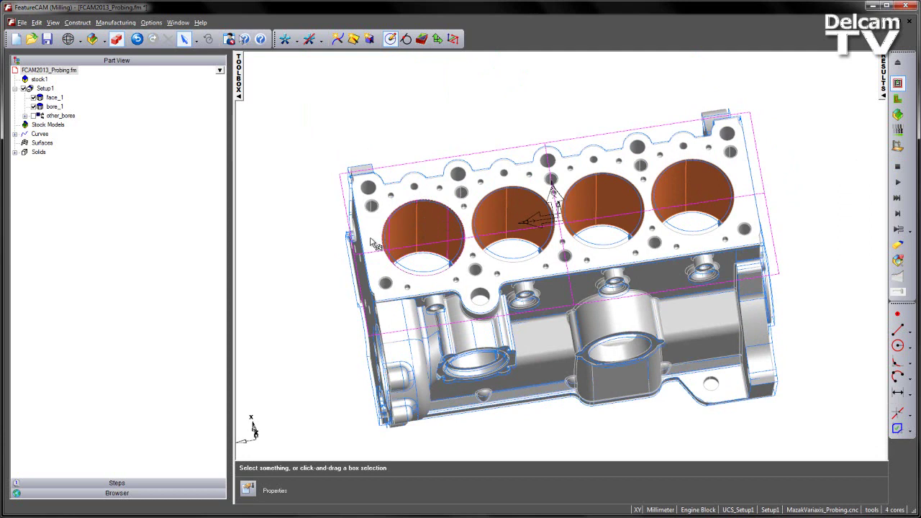
# Start a new User Measure Boss/Bore feature and set its type to Bore.
pyautogui.click(422, 40)
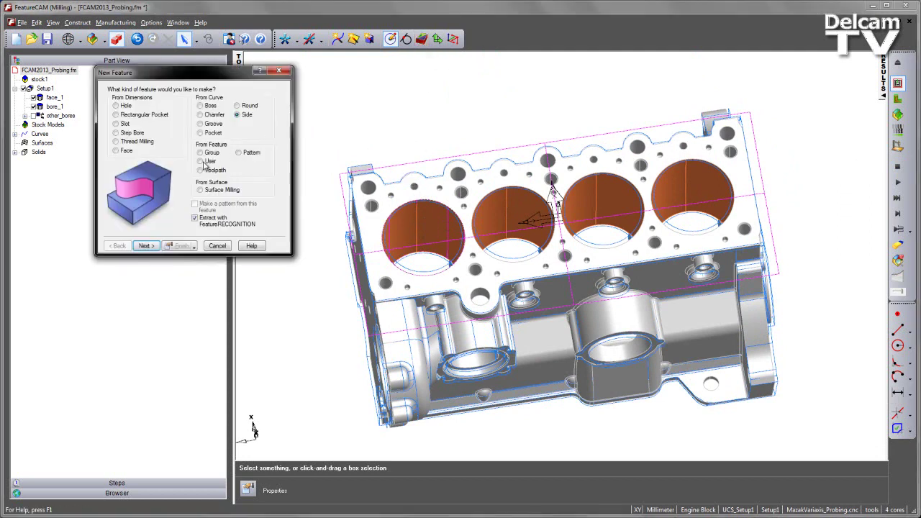
pyautogui.click(148, 246)
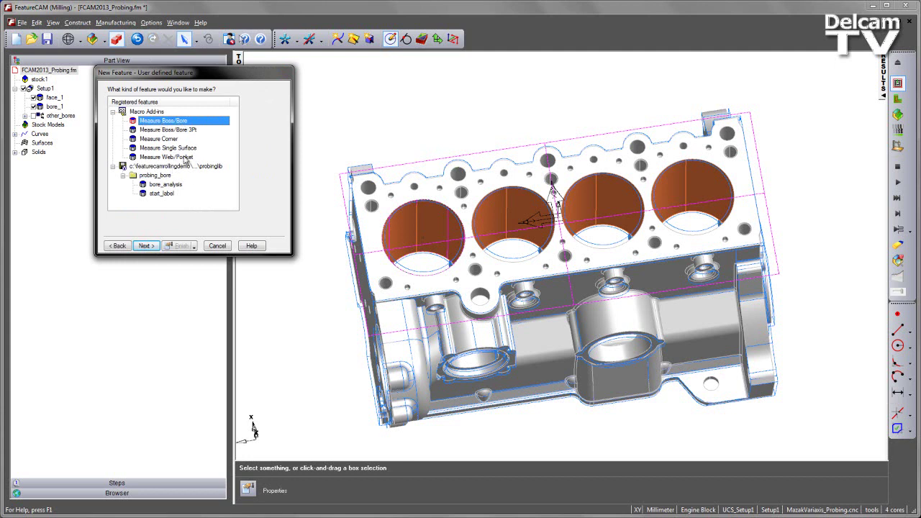
pyautogui.click(150, 247)
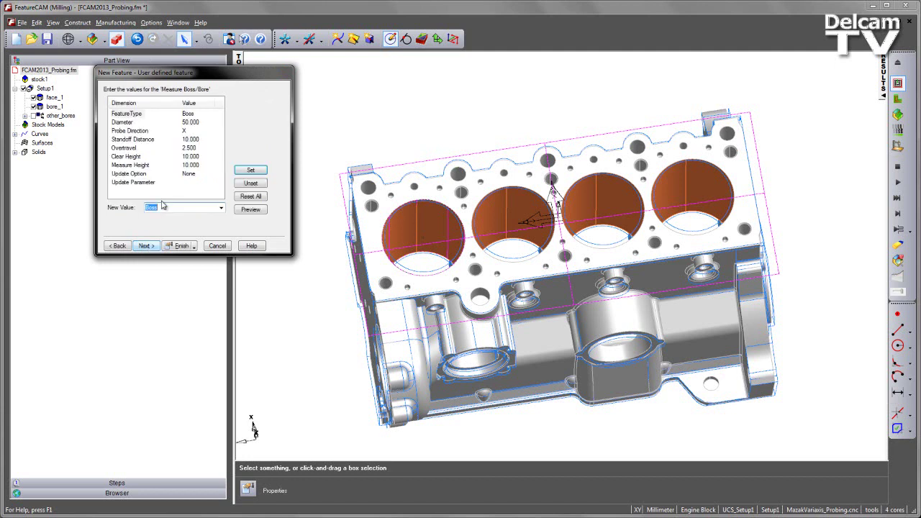
pyautogui.click(221, 208)
pyautogui.click(204, 225)
pyautogui.click(250, 172)
pyautogui.moveTo(493, 269); pyautogui.dragTo(576, 180, button='middle')
pyautogui.scroll(2, 587, 167)
pyautogui.scroll(5, 586, 167)
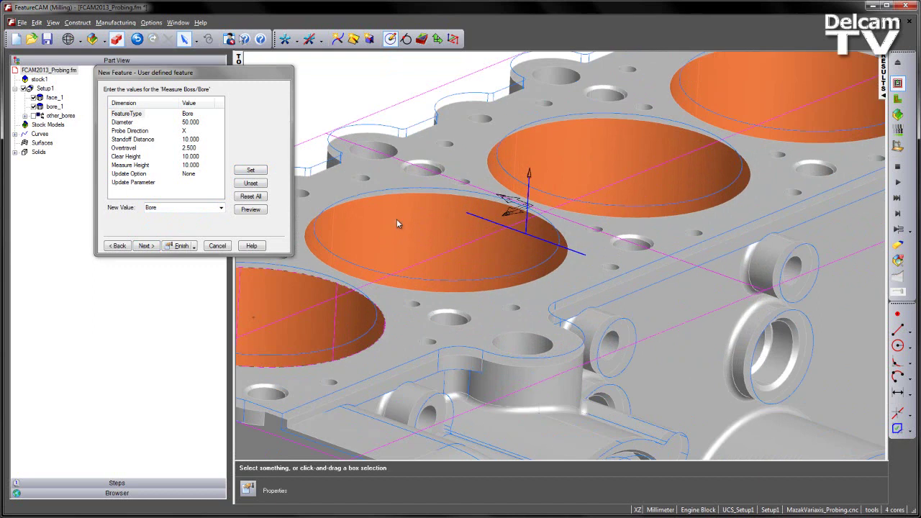
# Set the probing direction to XY.
pyautogui.click(126, 131)
pyautogui.click(221, 208)
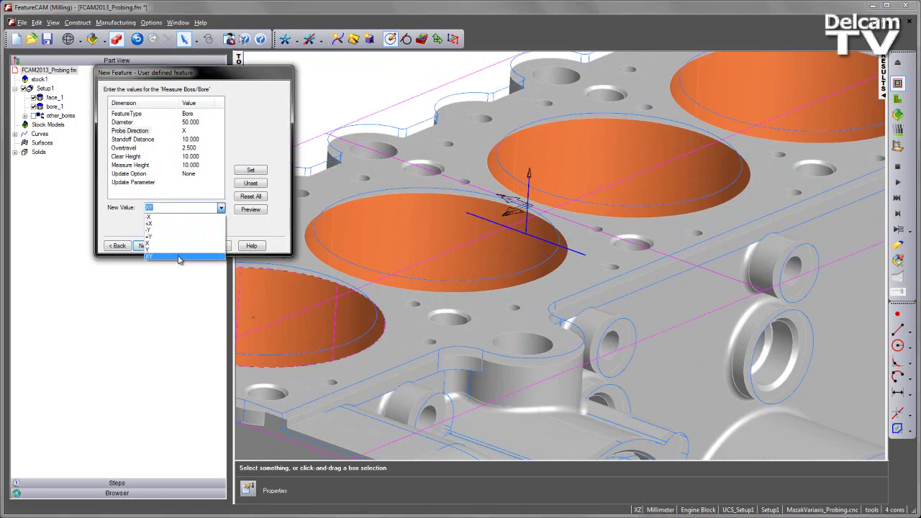
pyautogui.click(180, 256)
pyautogui.click(250, 172)
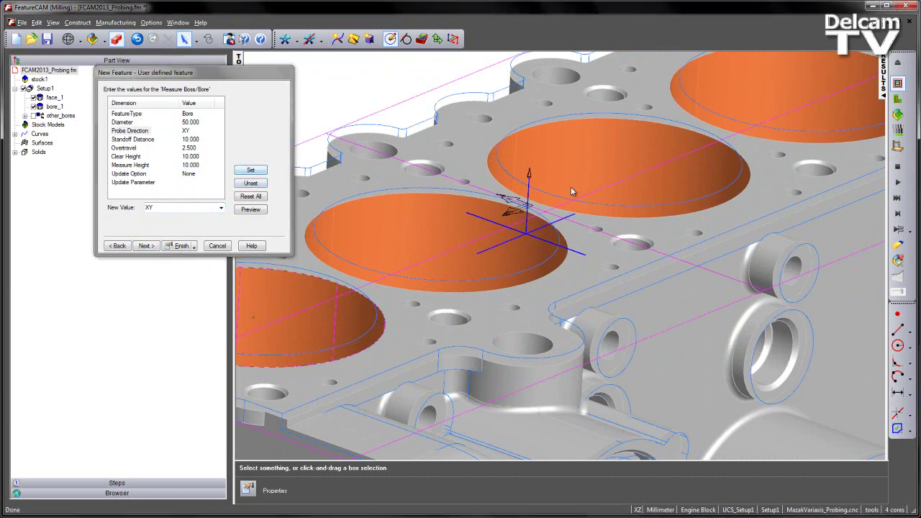
pyautogui.moveTo(586, 189); pyautogui.dragTo(483, 273, button='middle')
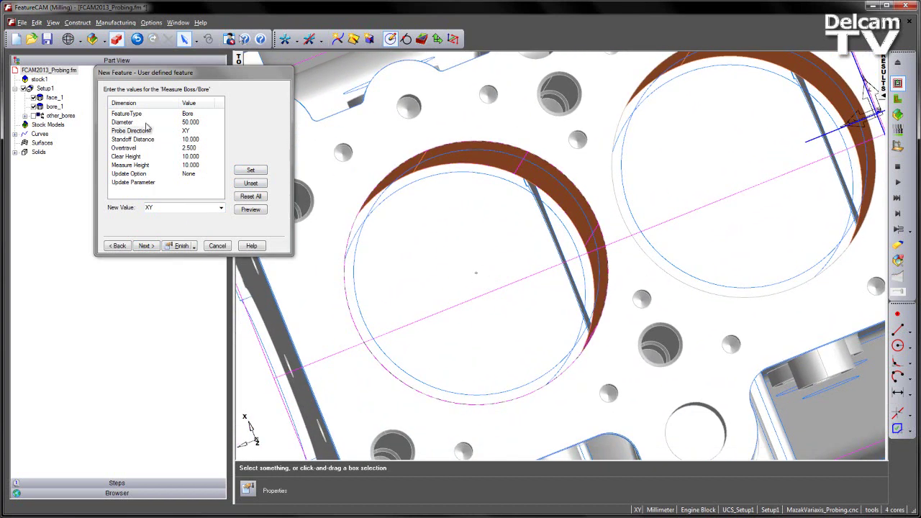
# Take the 86 diameter from a bore circle on the model and set measure height 5.
pyautogui.click(123, 126)
pyautogui.click(213, 208)
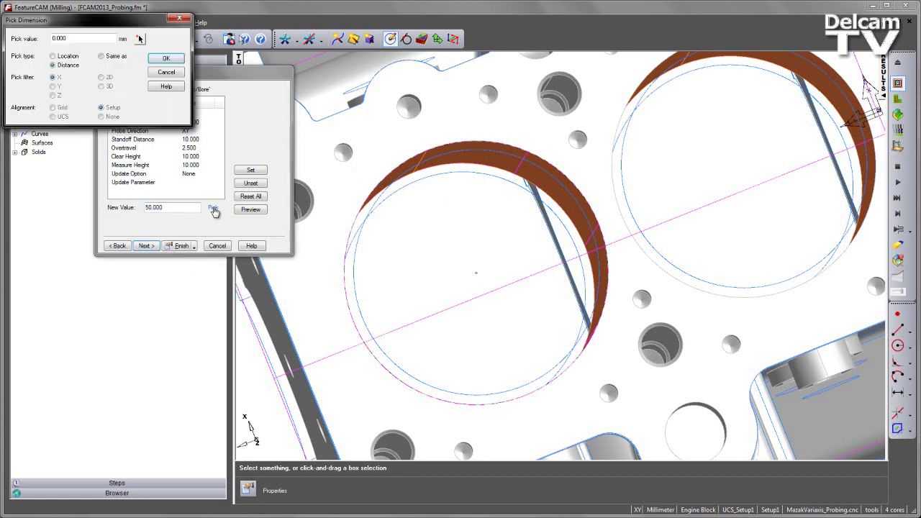
pyautogui.click(101, 57)
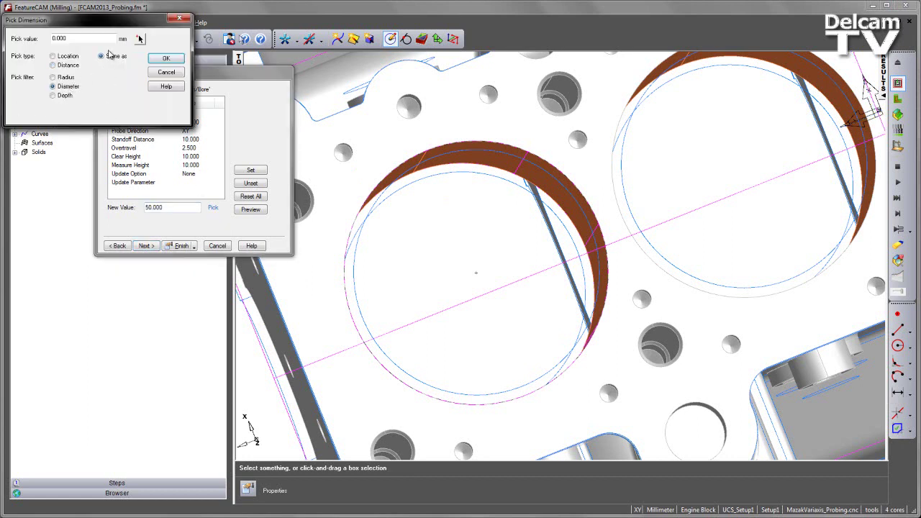
pyautogui.click(140, 38)
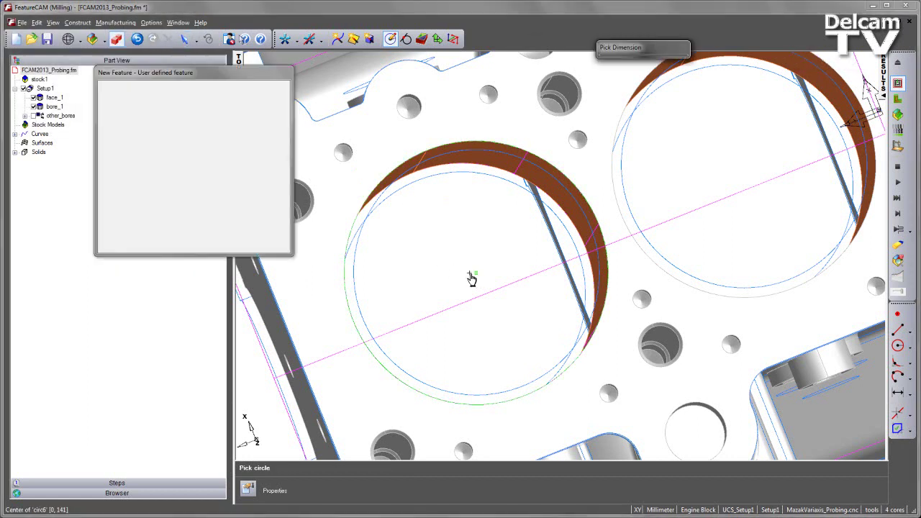
pyautogui.click(425, 261)
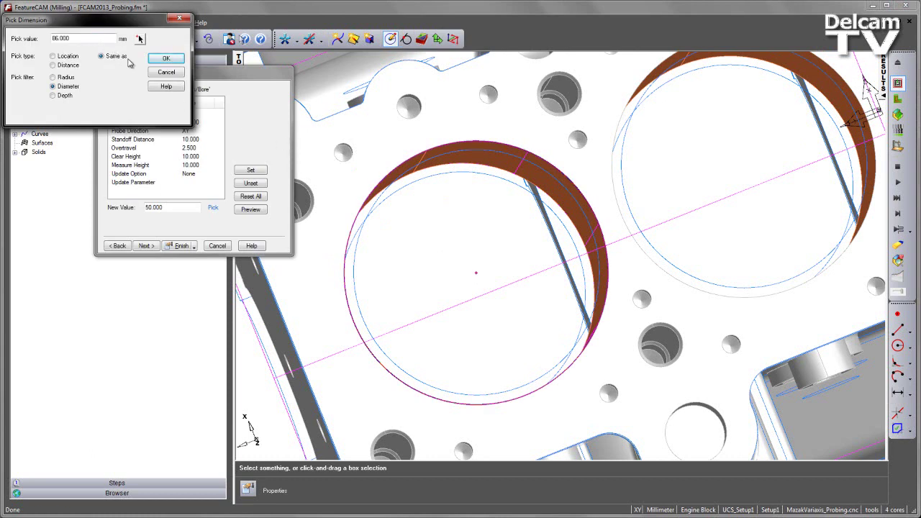
pyautogui.click(167, 60)
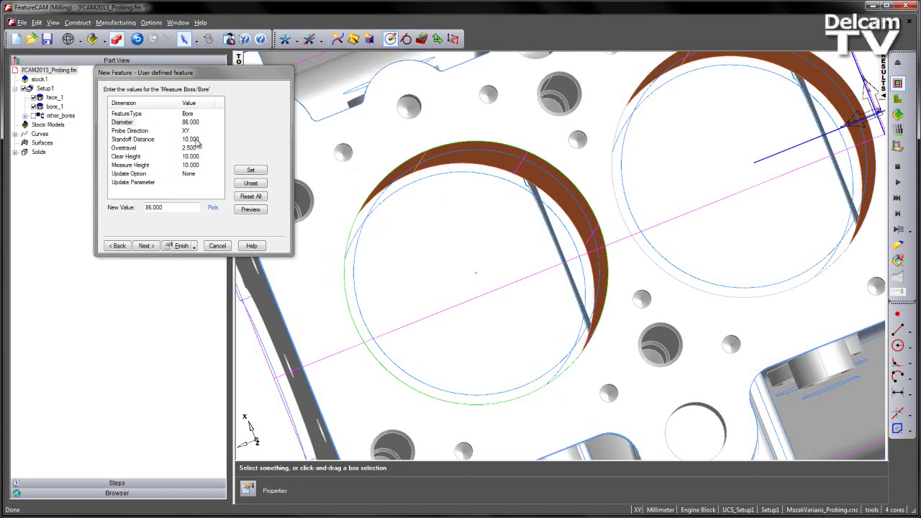
pyautogui.moveTo(666, 172); pyautogui.dragTo(590, 162, button='middle')
pyautogui.click(128, 165)
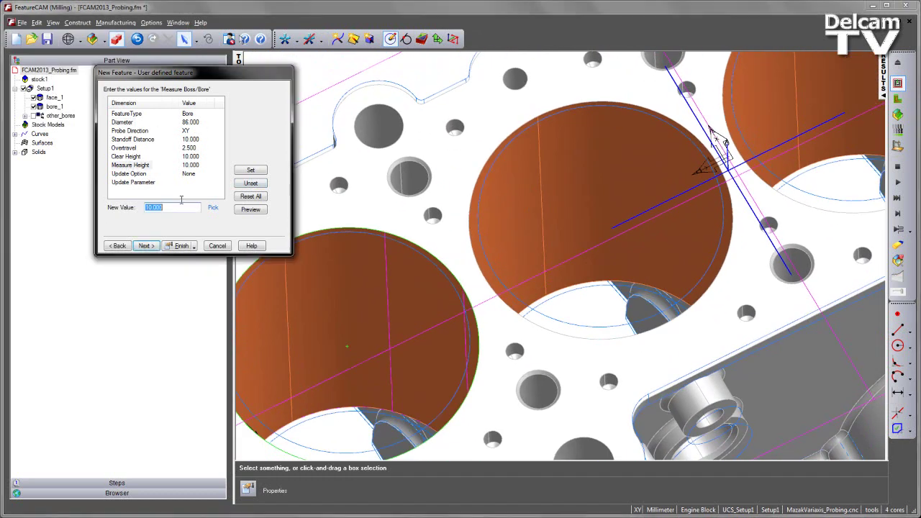
pyautogui.write('5')
pyautogui.click(250, 171)
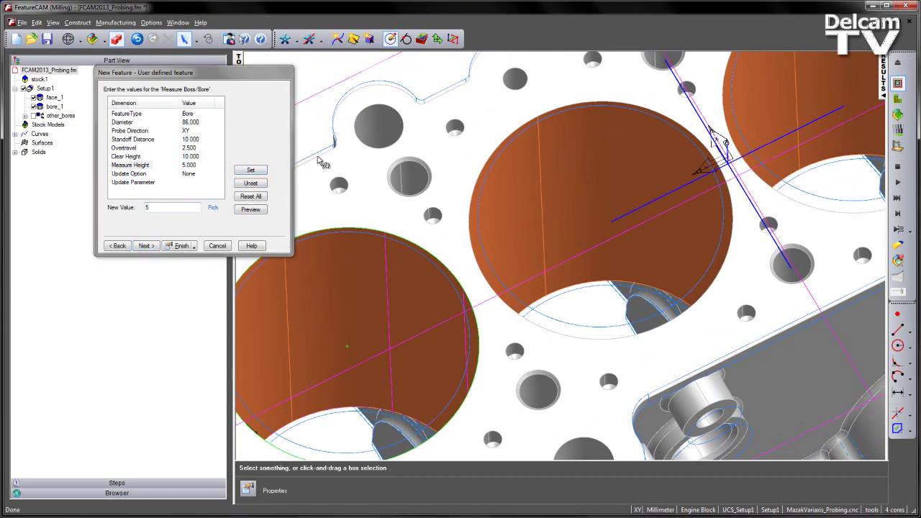
# Set the update option to Tool with update parameter 2, after checking Tool Mapping numbers.
pyautogui.click(139, 175)
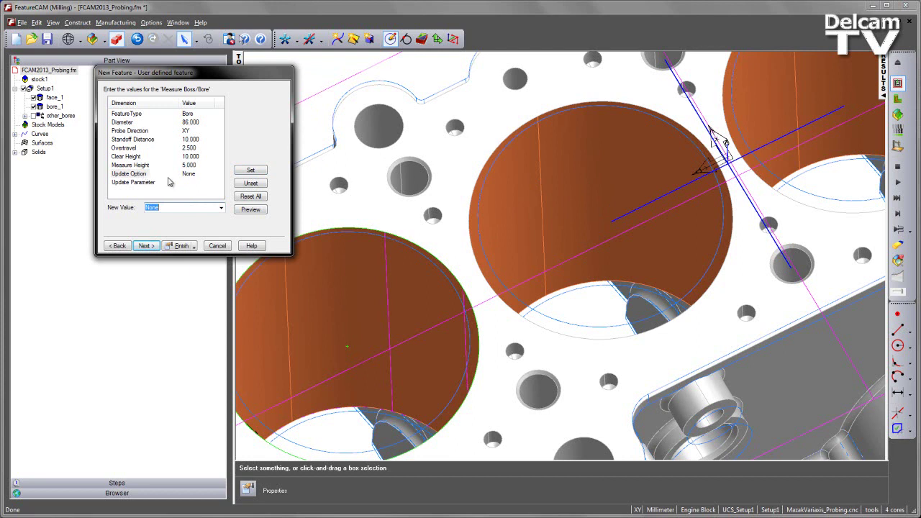
pyautogui.click(221, 208)
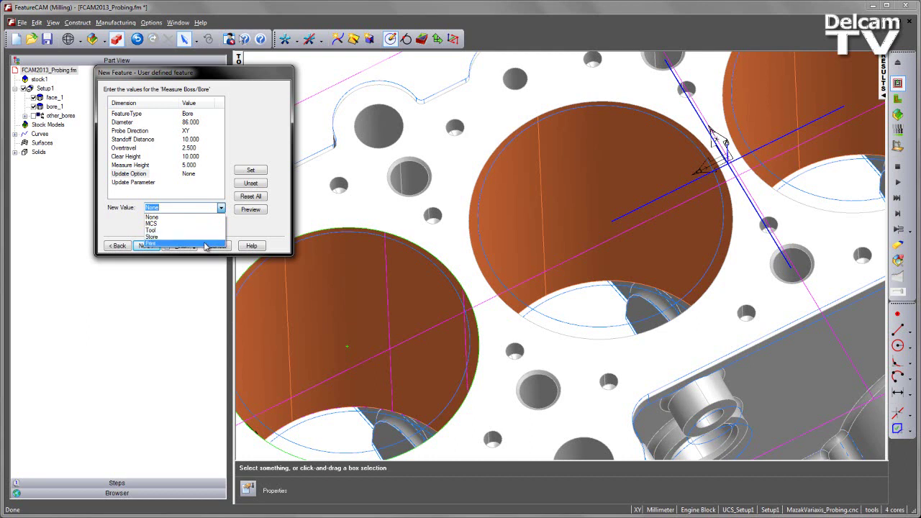
pyautogui.click(204, 230)
pyautogui.click(251, 170)
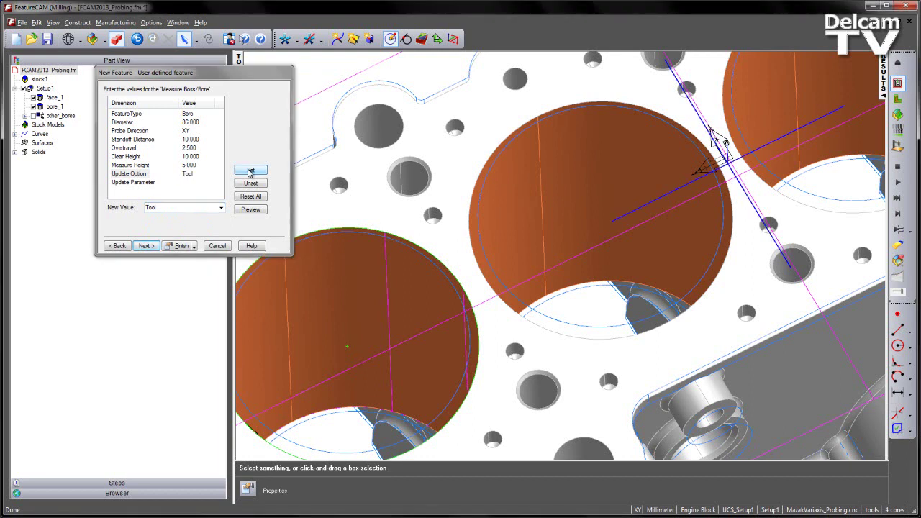
pyautogui.click(148, 184)
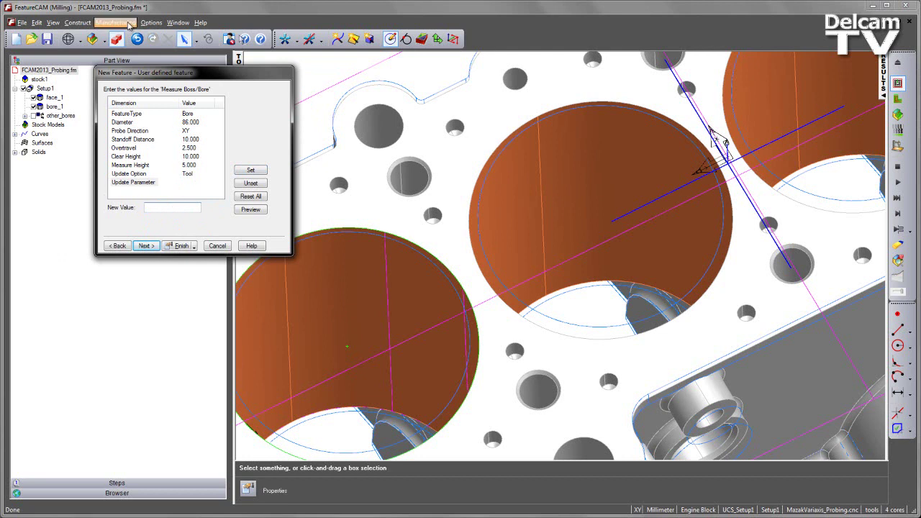
pyautogui.click(115, 23)
pyautogui.click(115, 35)
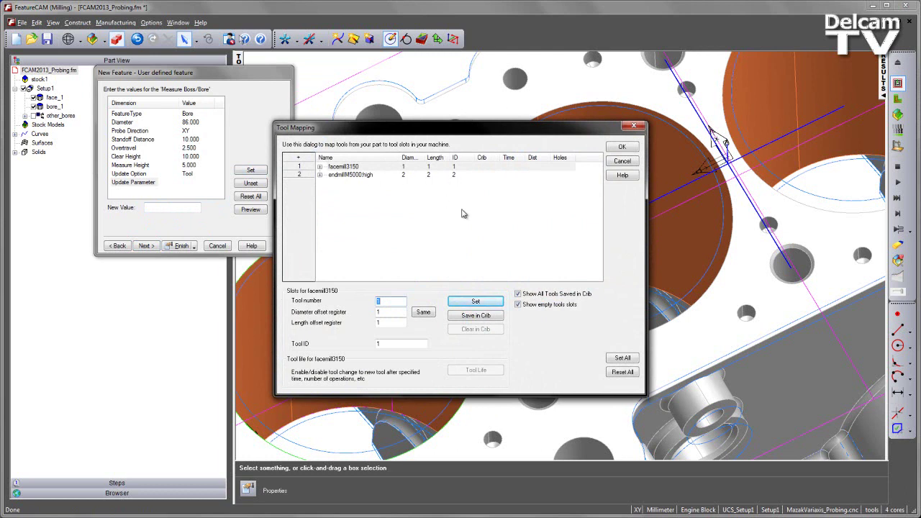
pyautogui.click(633, 127)
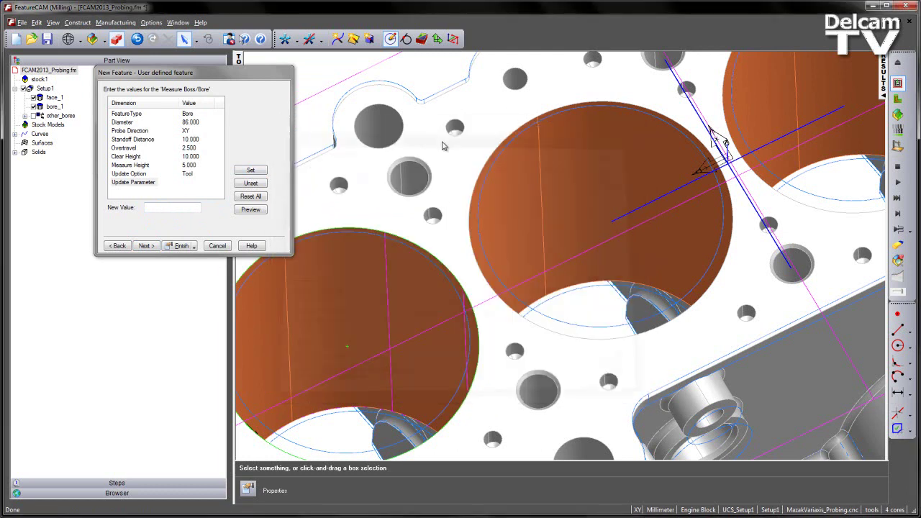
pyautogui.click(182, 209)
pyautogui.write('2')
pyautogui.click(259, 171)
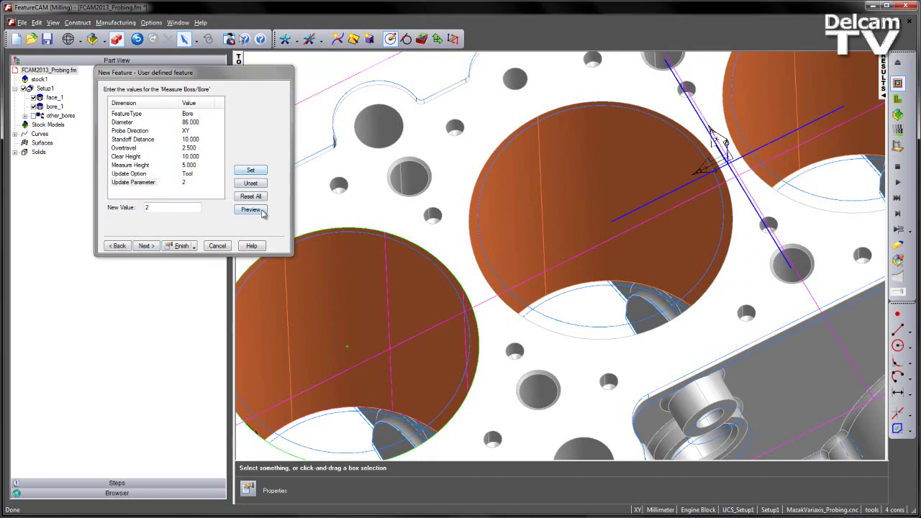
# Locate the probe feature at the lower bore's centre.
pyautogui.click(146, 246)
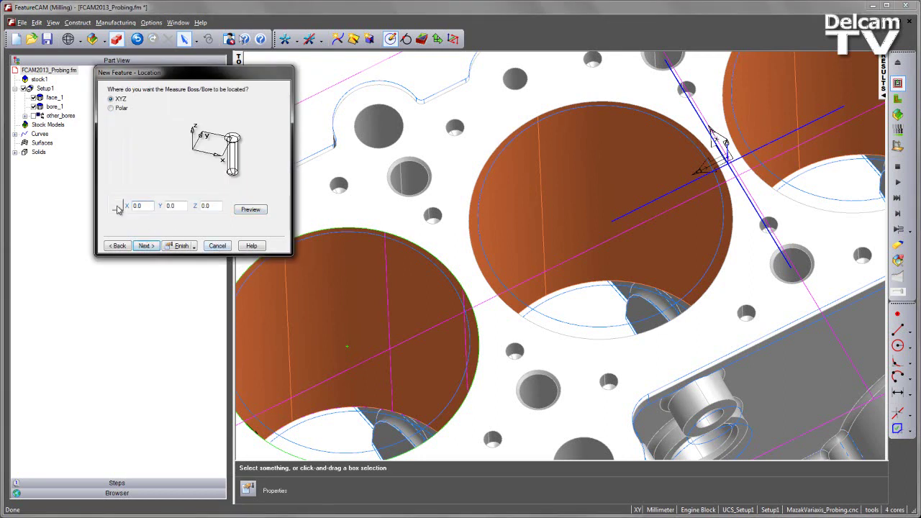
pyautogui.click(118, 205)
pyautogui.click(348, 351)
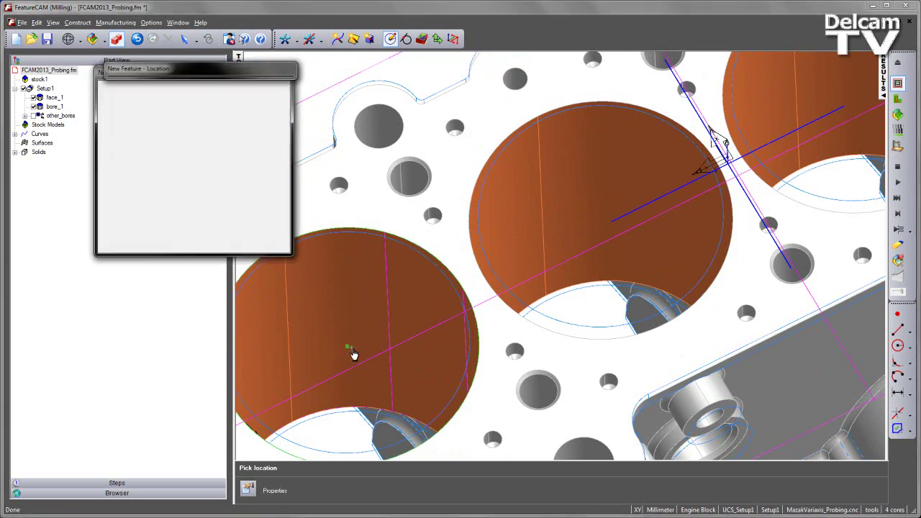
pyautogui.scroll(-4, 468, 297)
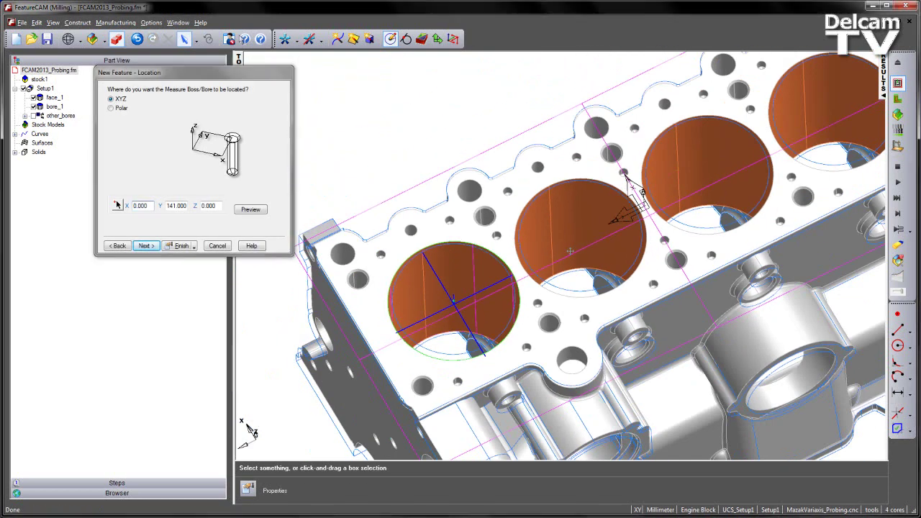
pyautogui.click(145, 246)
# Accept the measure operations, Renishaw_M4_100x6 probe and 100 MMPM feed, creating measure_boss_bore1.
pyautogui.click(146, 247)
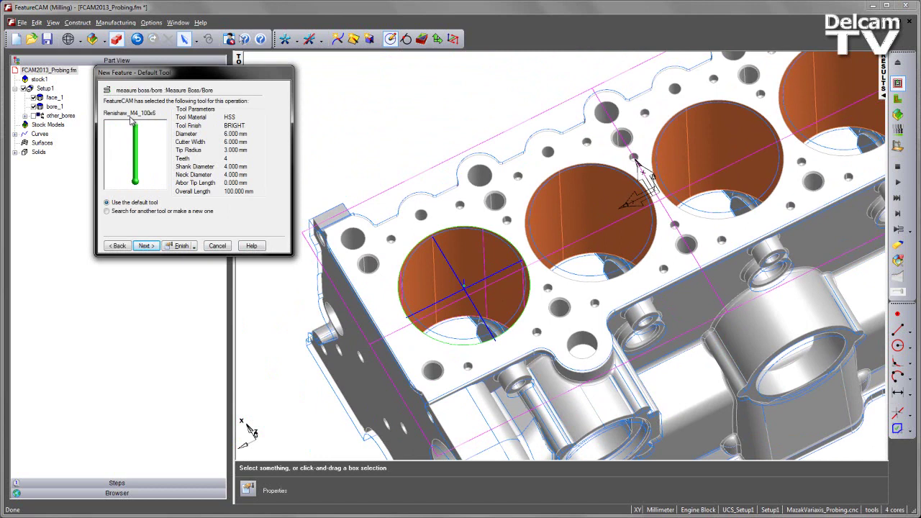
pyautogui.click(145, 246)
pyautogui.doubleClick(135, 180)
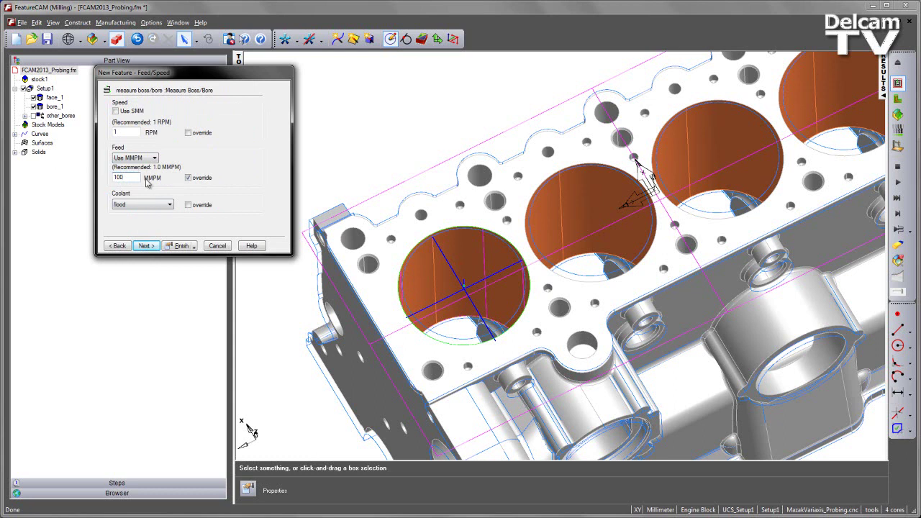
pyautogui.click(146, 245)
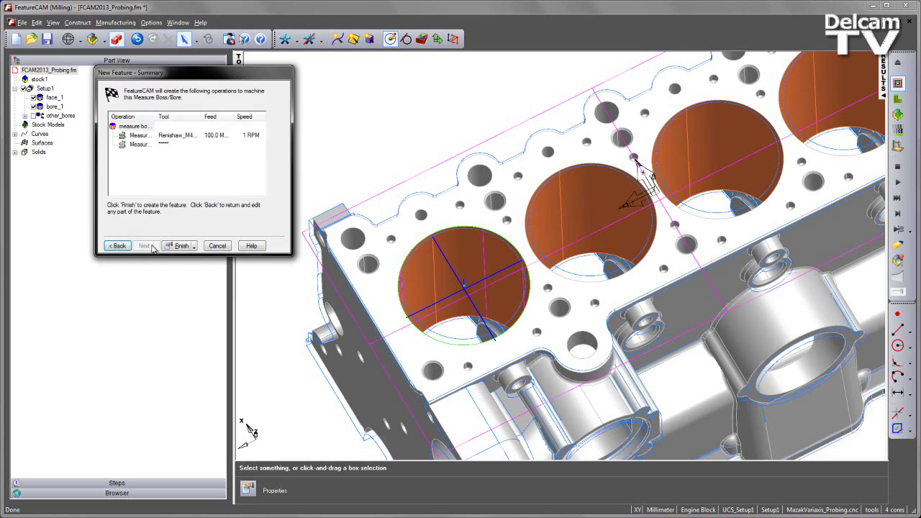
pyautogui.click(180, 247)
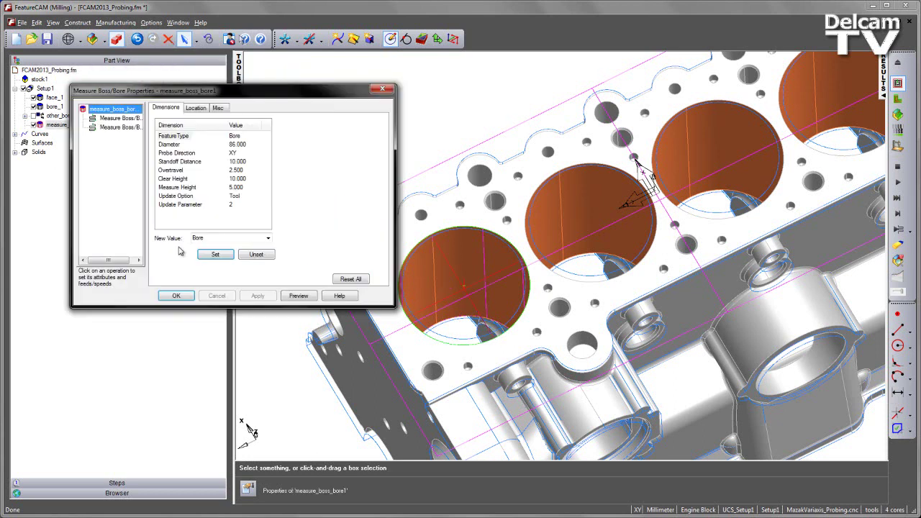
# Preview and simulate measure_boss_bore1's probe moves, abort the simulation, and close its properties.
pyautogui.click(298, 296)
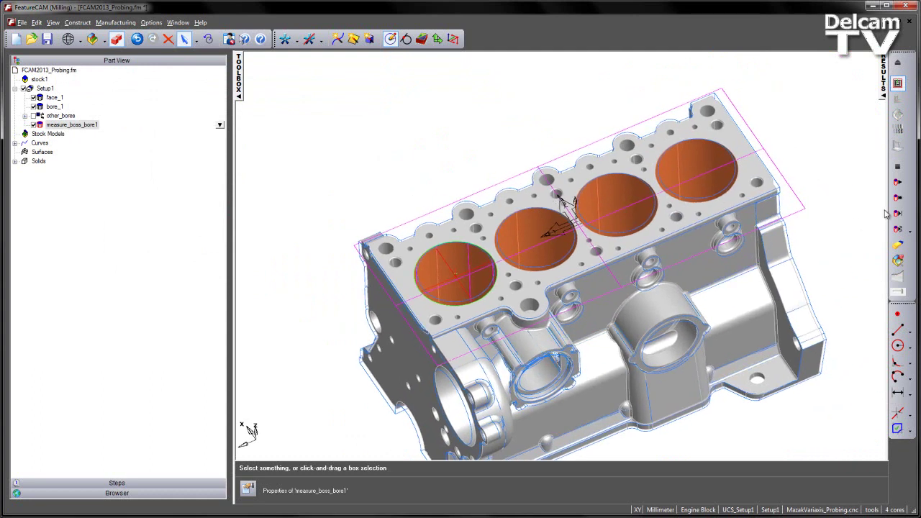
pyautogui.click(898, 214)
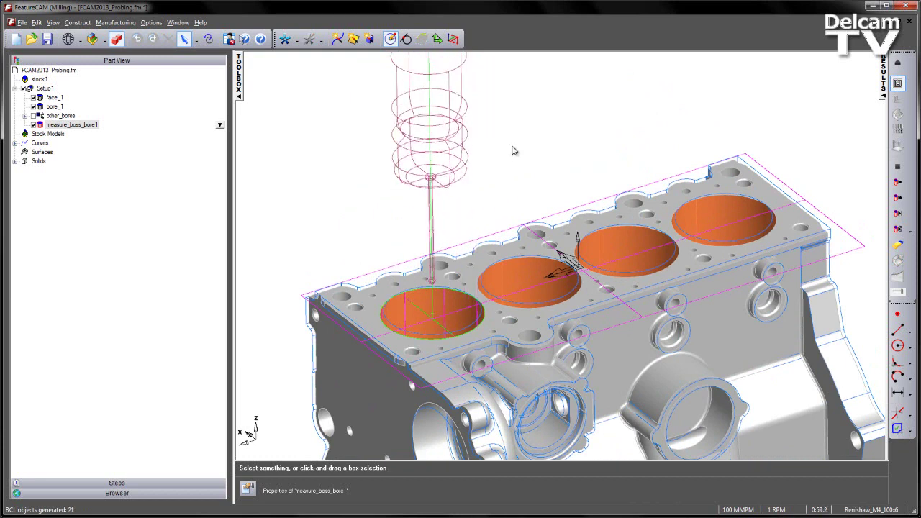
pyautogui.click(898, 166)
pyautogui.click(449, 286)
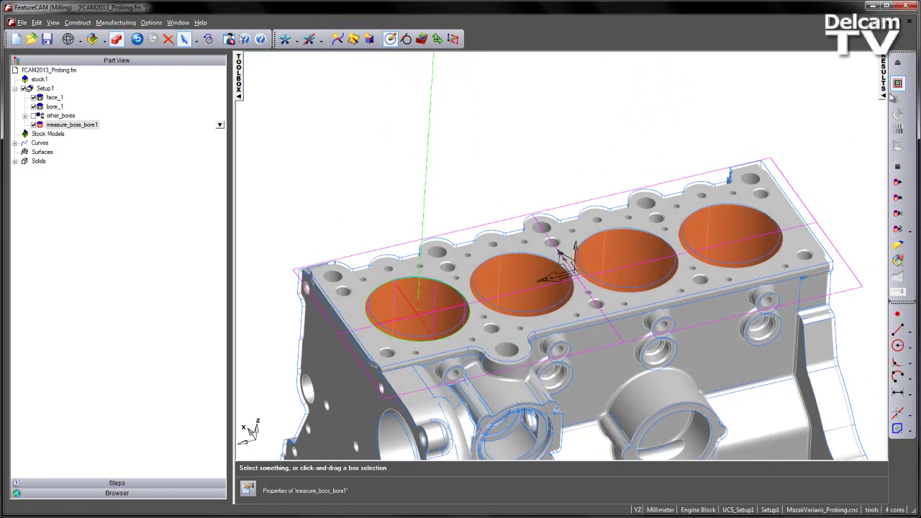
pyautogui.click(382, 88)
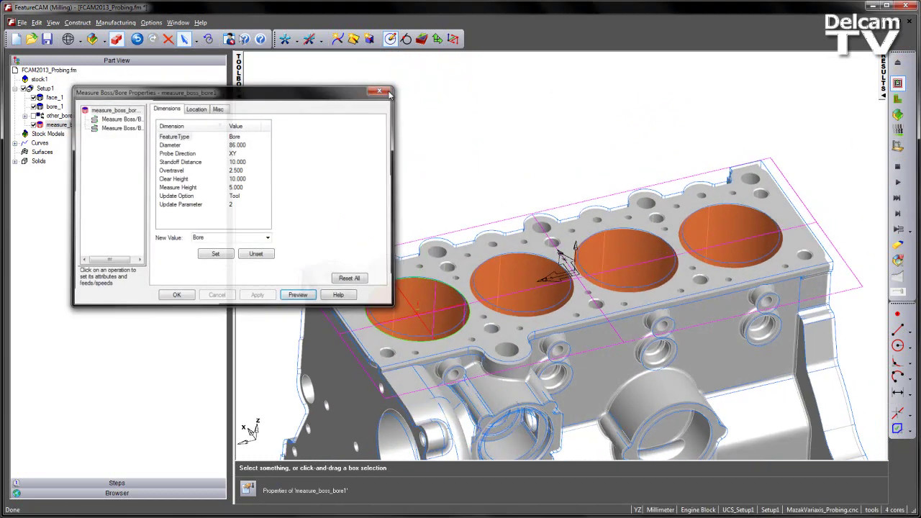
# Move measure_boss_bore1 above other_bores and set its Base priority to 4.
pyautogui.moveTo(63, 128); pyautogui.dragTo(62, 114)
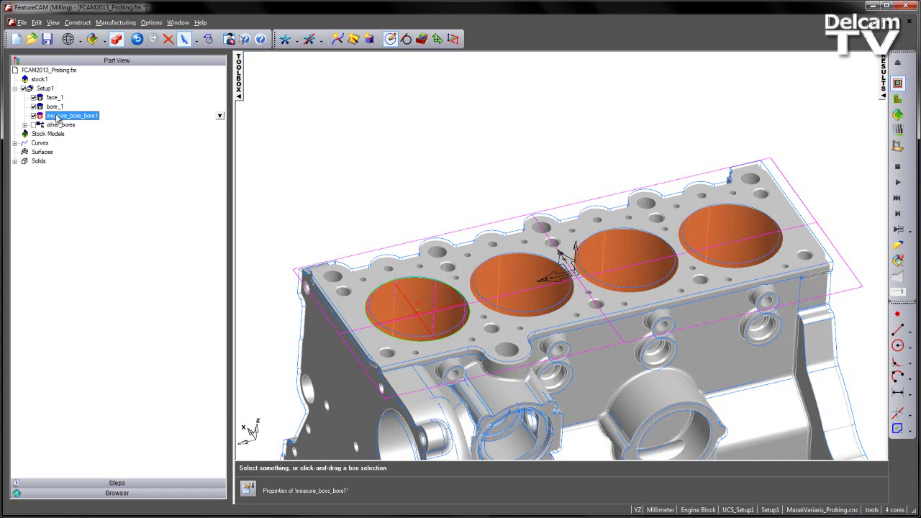
pyautogui.doubleClick(57, 117)
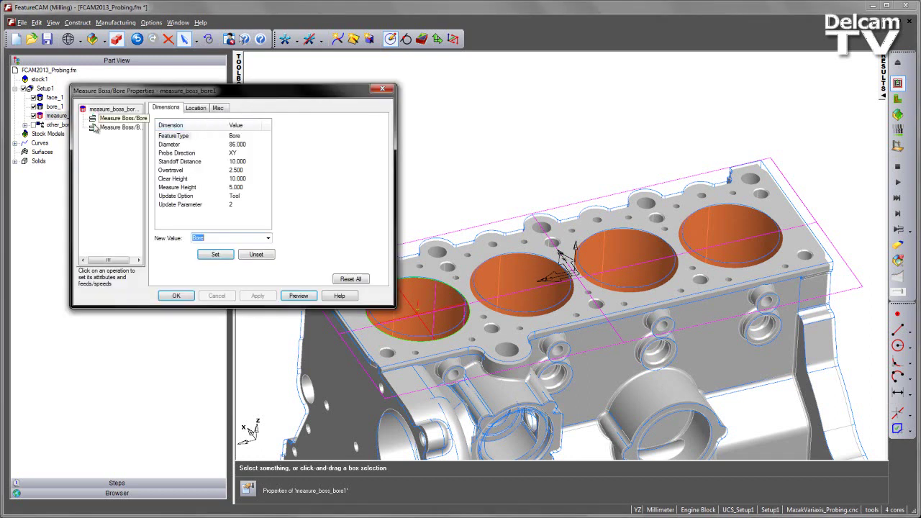
pyautogui.click(227, 108)
pyautogui.click(199, 138)
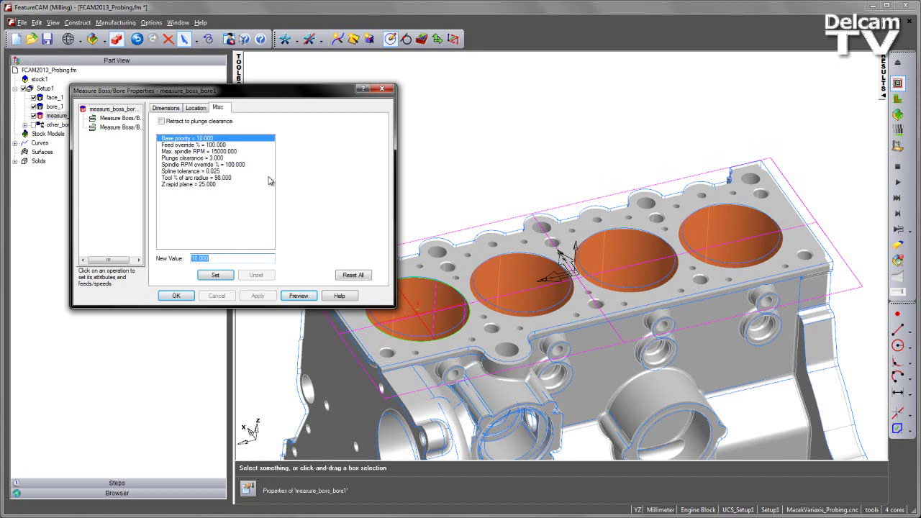
pyautogui.write('4')
pyautogui.click(222, 276)
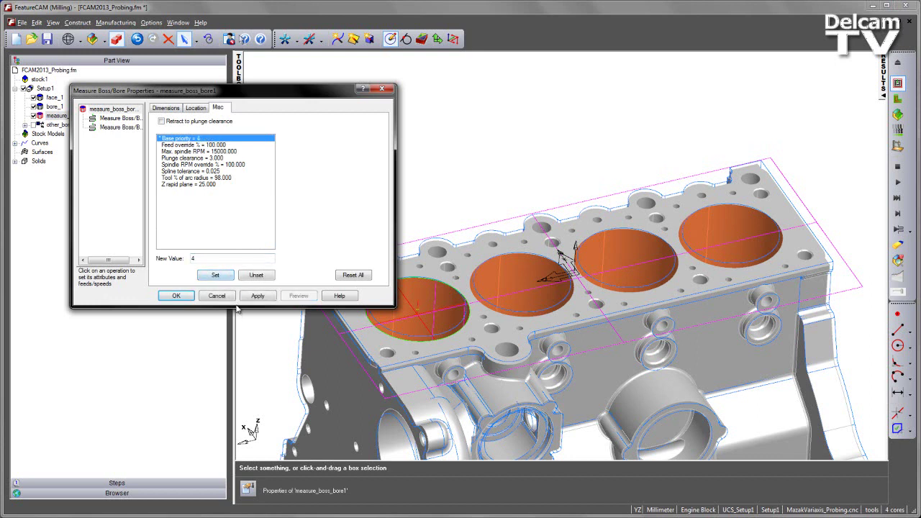
pyautogui.click(175, 296)
# Run the toolpath simulation and bring up the Results panel.
pyautogui.moveTo(777, 215); pyautogui.dragTo(831, 213, button='middle')
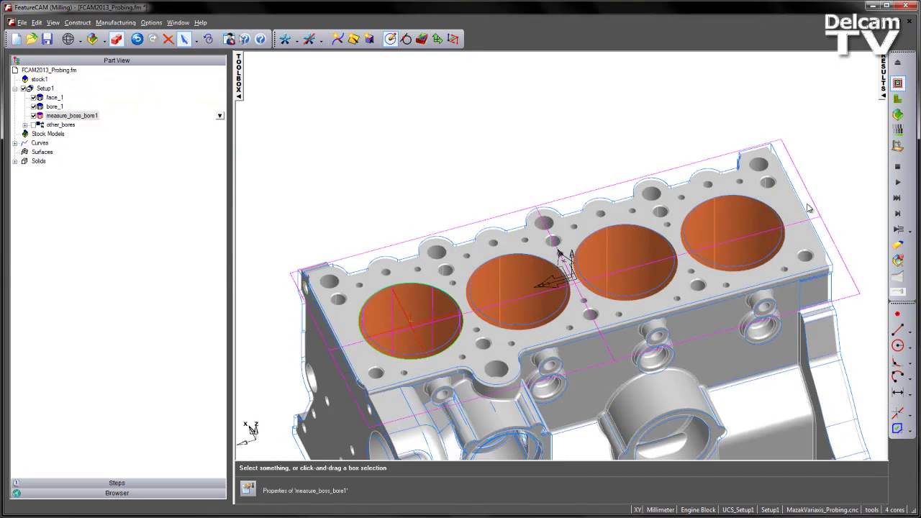
pyautogui.click(897, 182)
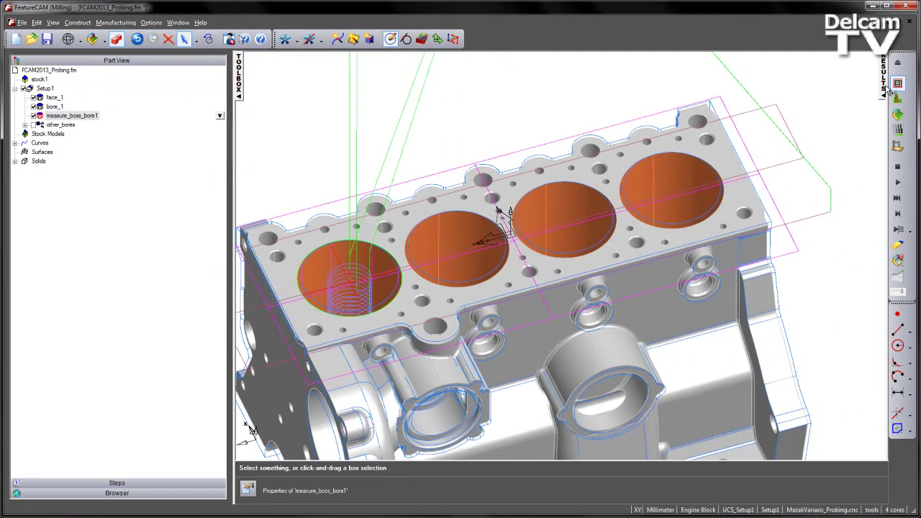
pyautogui.click(884, 79)
# Show the NC Code tab and scroll to the Measure Boss Bore probing block.
pyautogui.click(519, 452)
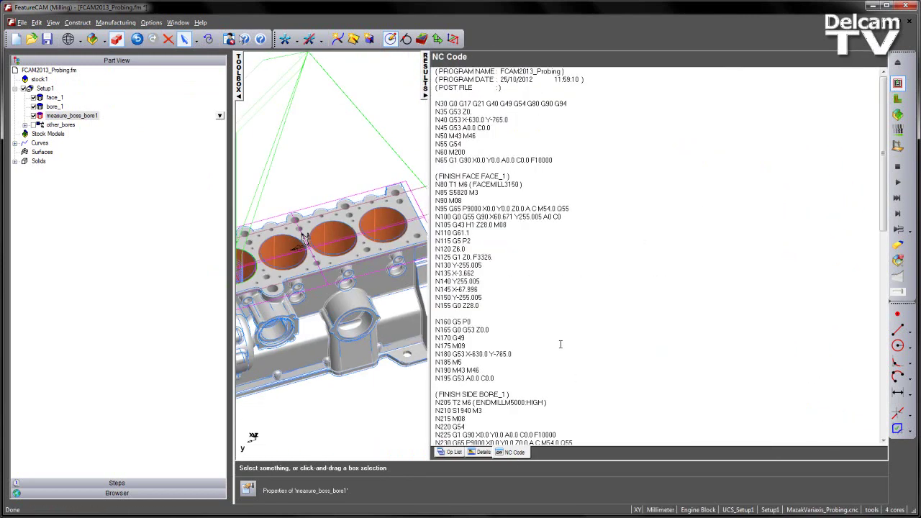
pyautogui.scroll(-3, 527, 295)
pyautogui.scroll(-20, 528, 294)
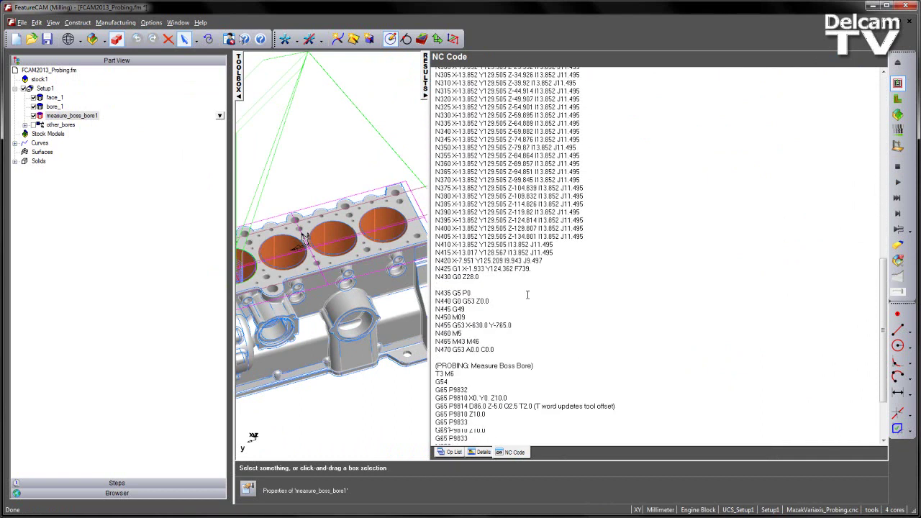
pyautogui.keyDown('ctrl'); pyautogui.scroll(2, 499, 331); pyautogui.keyUp('ctrl')
pyautogui.keyDown('ctrl'); pyautogui.scroll(1, 500, 331); pyautogui.keyUp('ctrl')
pyautogui.scroll(-3, 500, 328)
pyautogui.keyDown('ctrl'); pyautogui.scroll(1, 500, 325); pyautogui.keyUp('ctrl')
pyautogui.moveTo(507, 326); pyautogui.dragTo(421, 264)
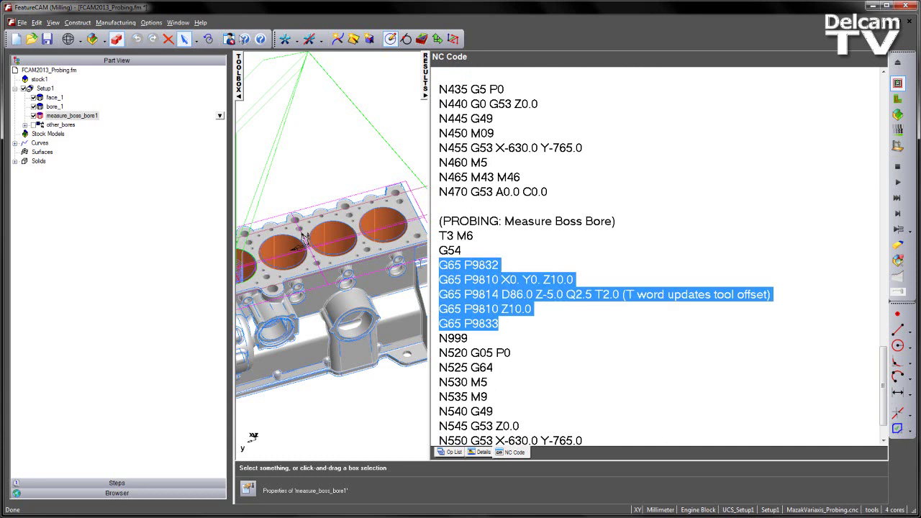
pyautogui.click(502, 266)
# Highlight the P9832, P9810 X0. Y0. Z10.0, T2.0, P9810 retract, P9833 and N999 lines.
pyautogui.moveTo(503, 266); pyautogui.dragTo(465, 268)
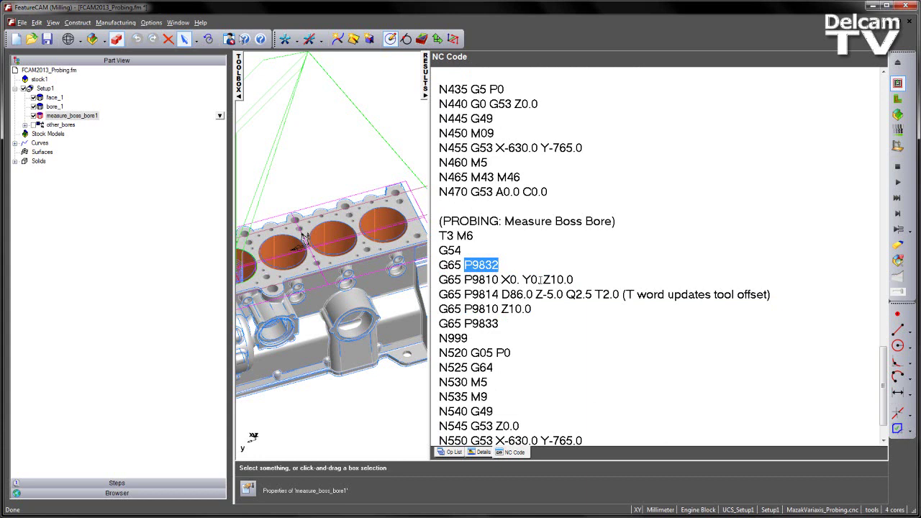
pyautogui.moveTo(572, 279); pyautogui.dragTo(776, 297)
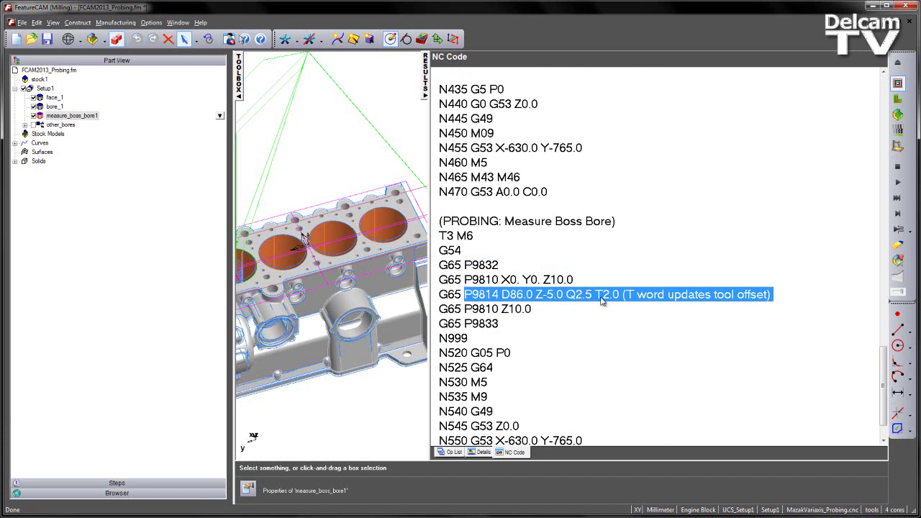
pyautogui.moveTo(594, 296); pyautogui.dragTo(620, 295)
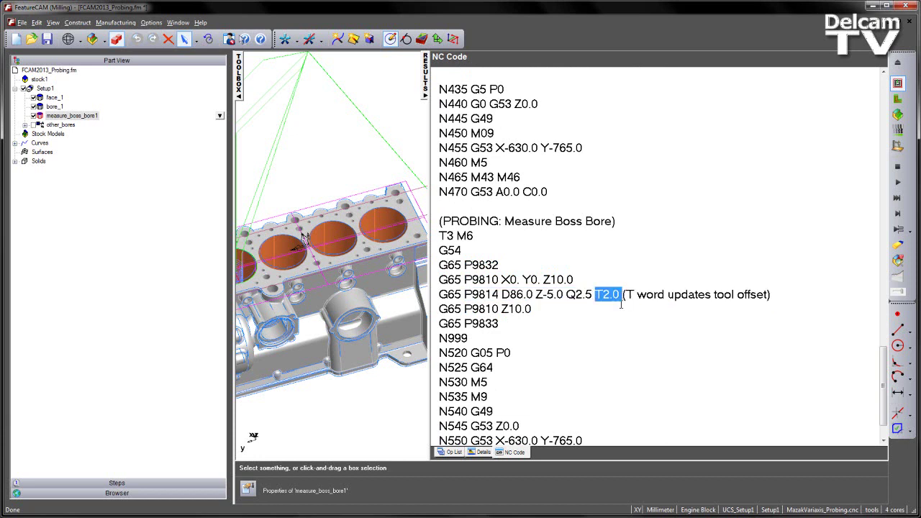
pyautogui.moveTo(533, 309); pyautogui.dragTo(428, 314)
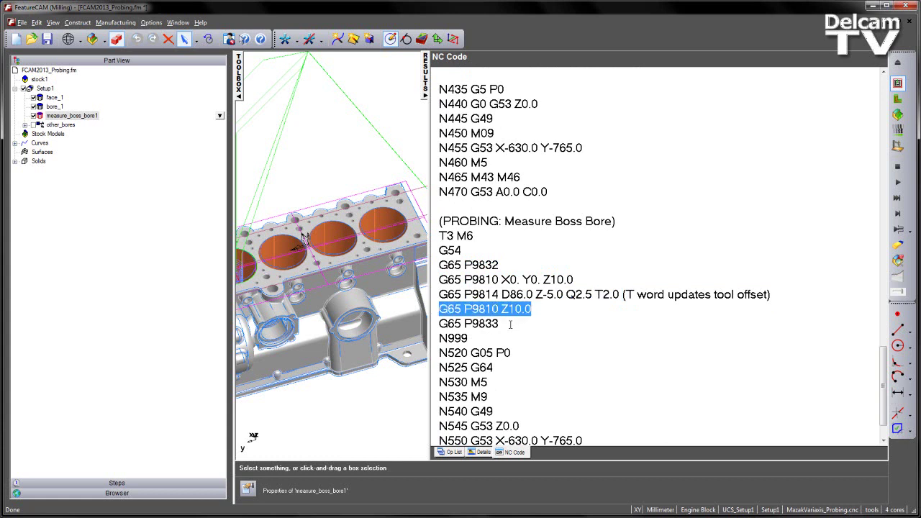
pyautogui.moveTo(510, 324); pyautogui.dragTo(436, 324)
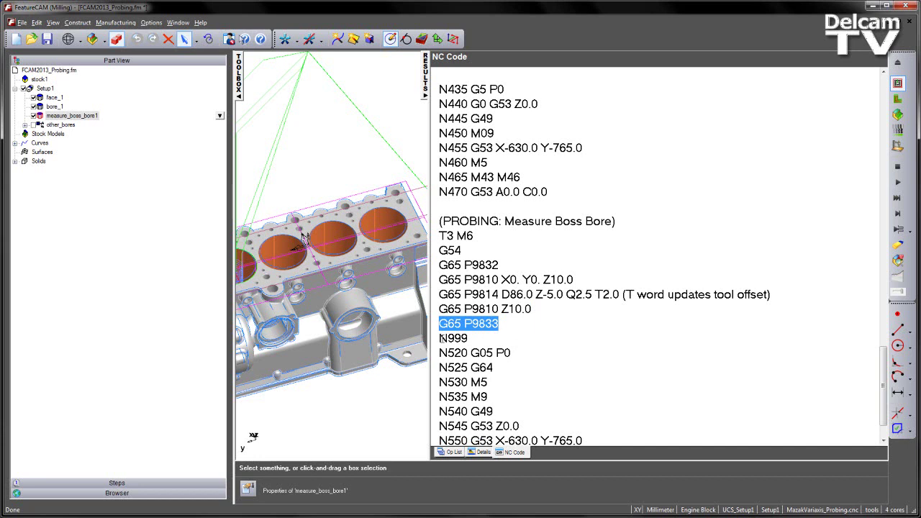
pyautogui.moveTo(440, 339); pyautogui.dragTo(475, 340)
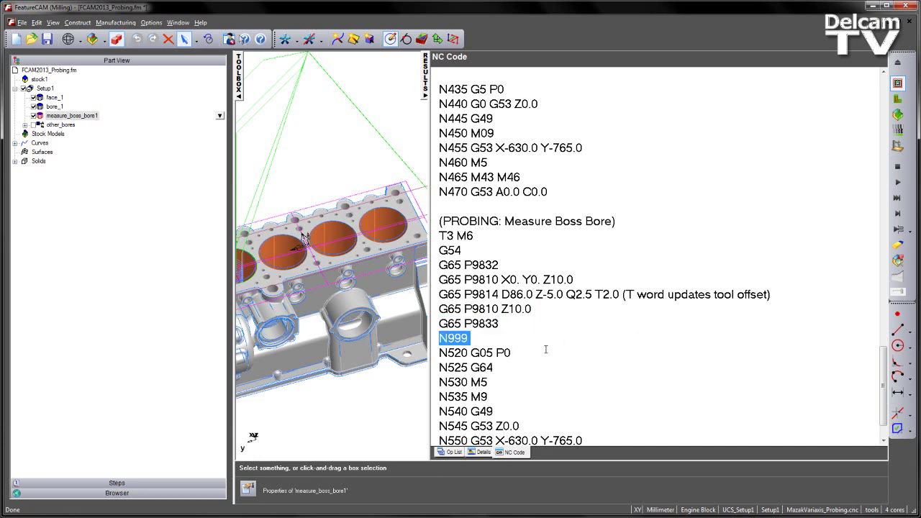
pyautogui.scroll(-1, 545, 349)
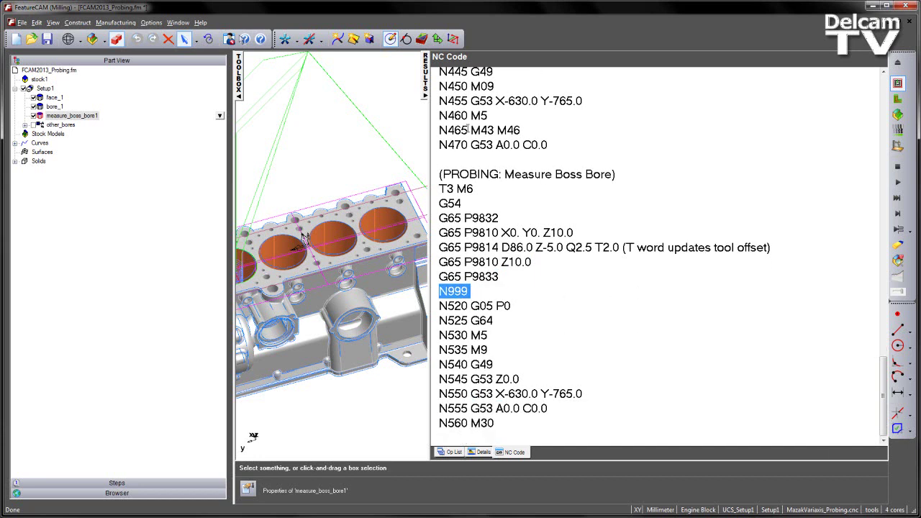
# Hide the NC code panel, stop and clear the probing simulation, and pan the engine block back into view.
pyautogui.click(426, 81)
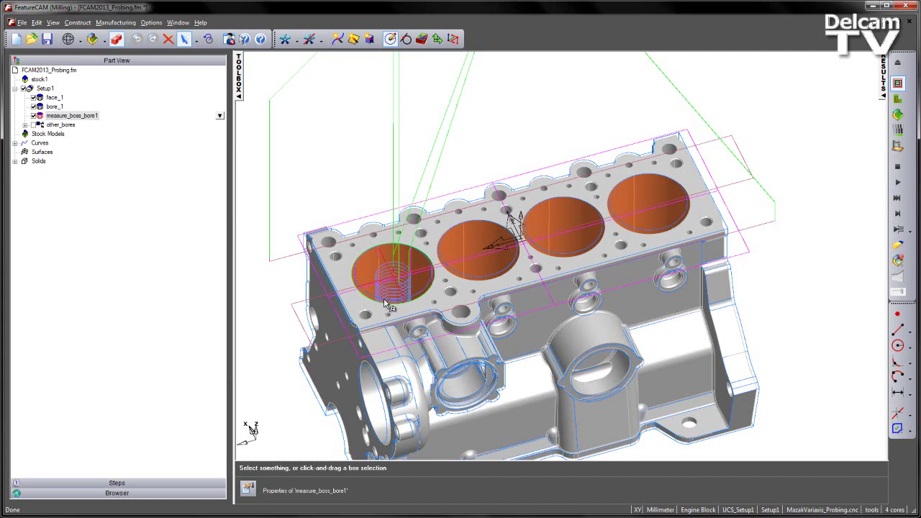
pyautogui.moveTo(657, 228); pyautogui.dragTo(656, 255, button='middle')
pyautogui.click(897, 167)
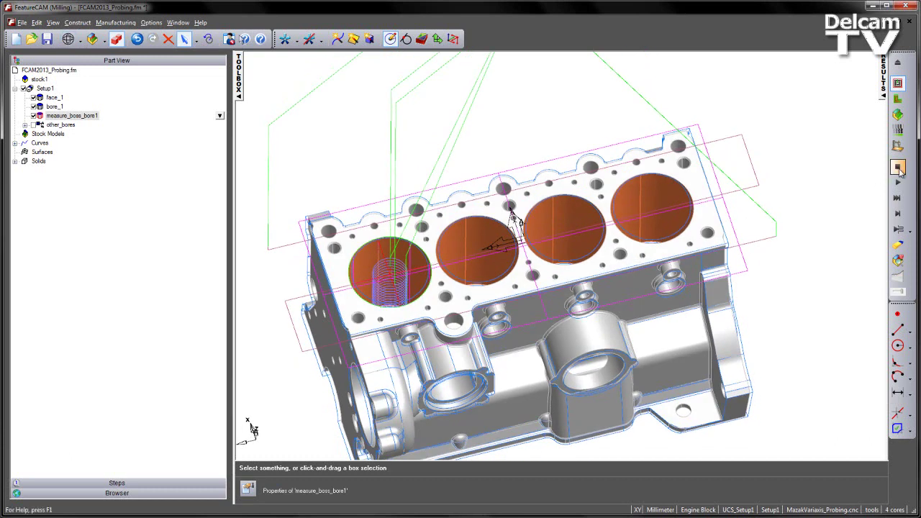
pyautogui.moveTo(798, 220); pyautogui.dragTo(809, 199, button='middle')
pyautogui.click(809, 200)
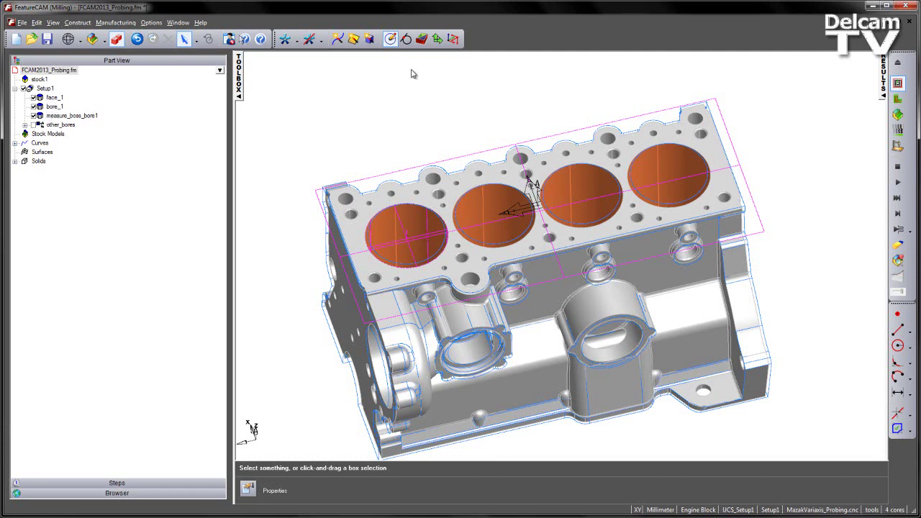
# Paste start_label from the Part Library into the current setup and drag it above bore_1.
pyautogui.click(78, 22)
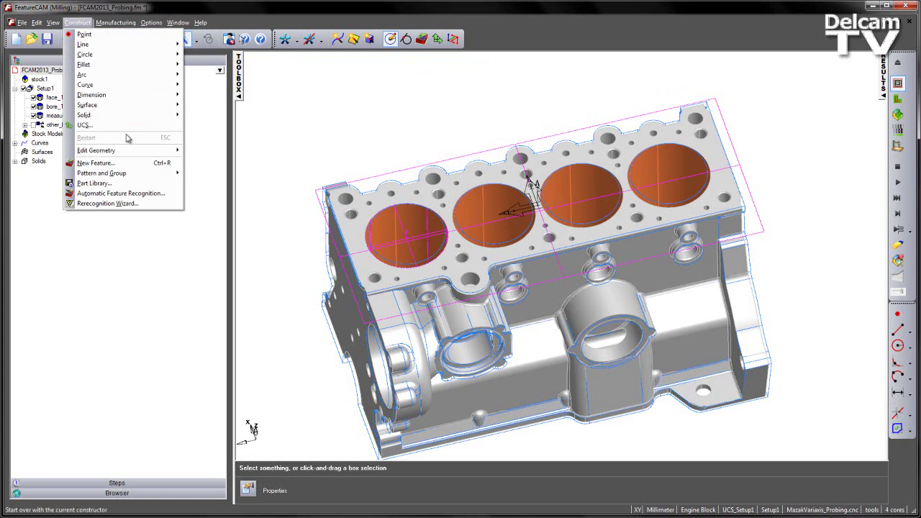
pyautogui.click(108, 183)
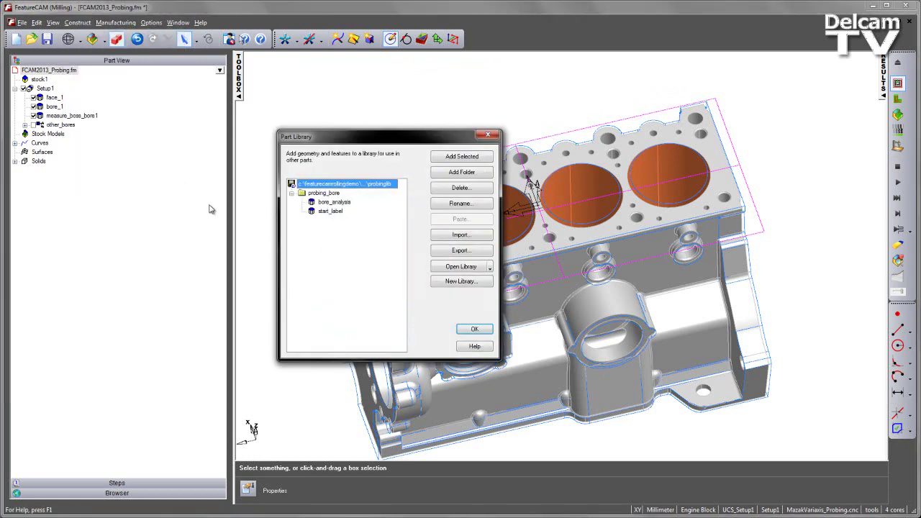
pyautogui.click(331, 212)
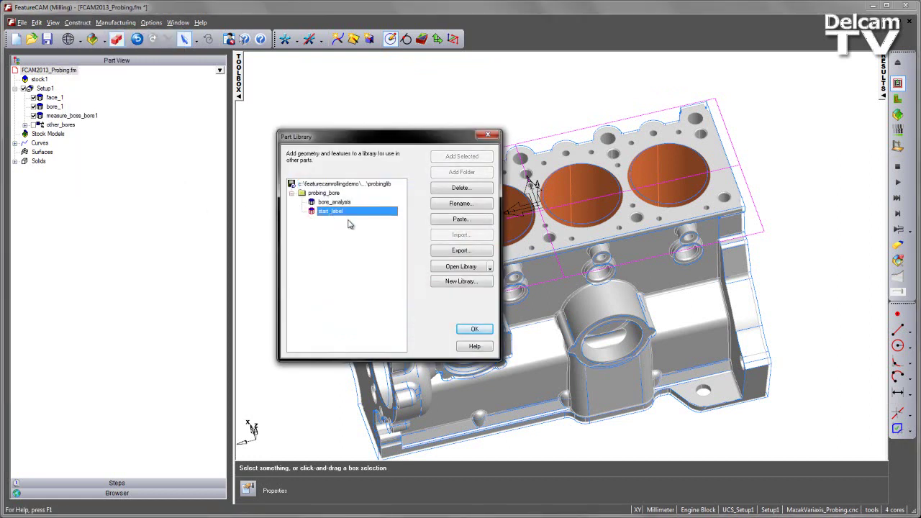
pyautogui.click(465, 220)
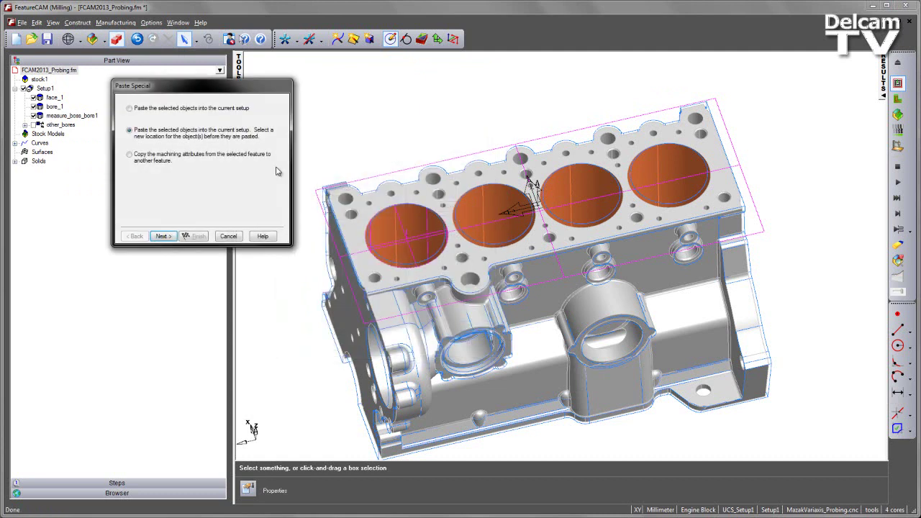
pyautogui.click(170, 108)
pyautogui.click(196, 237)
pyautogui.click(488, 135)
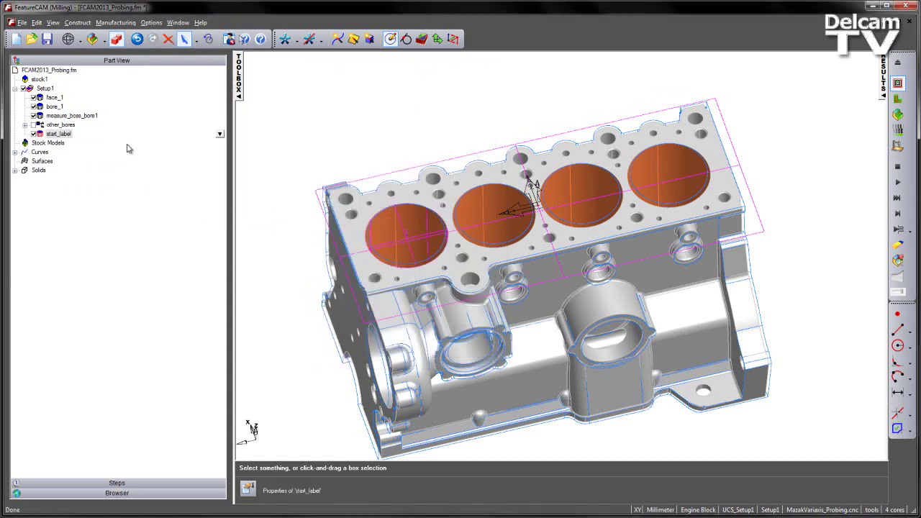
pyautogui.moveTo(63, 136); pyautogui.dragTo(58, 107)
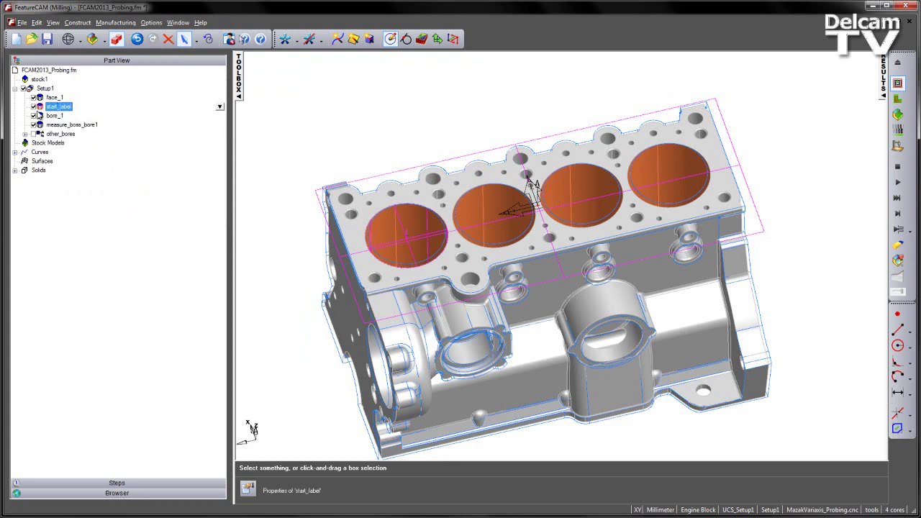
pyautogui.doubleClick(58, 108)
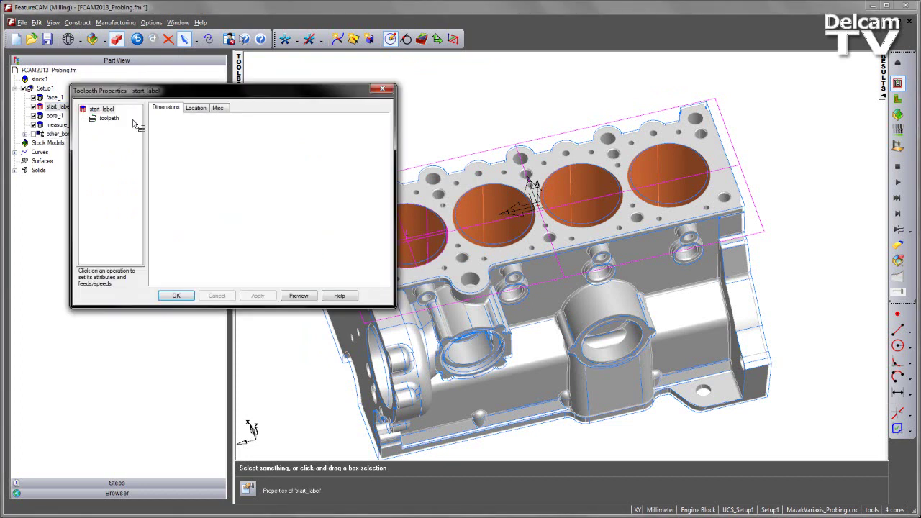
pyautogui.click(109, 119)
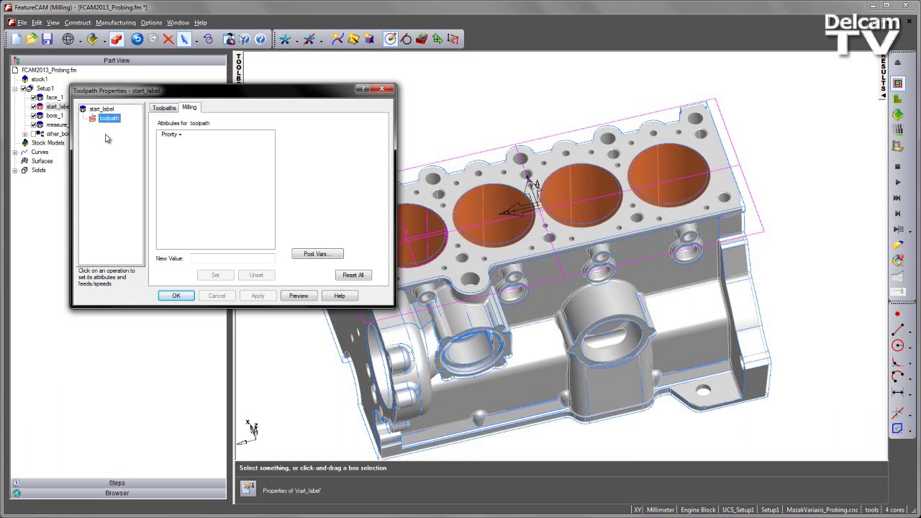
pyautogui.click(165, 108)
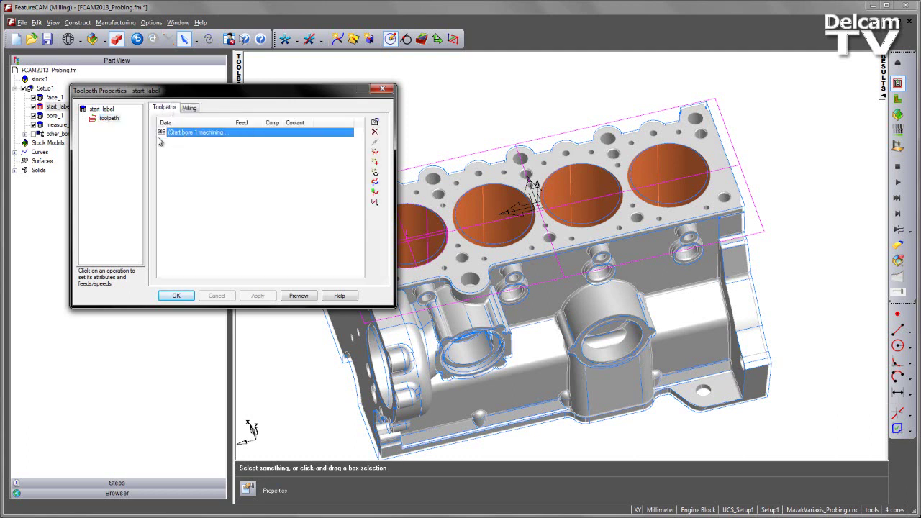
pyautogui.click(375, 175)
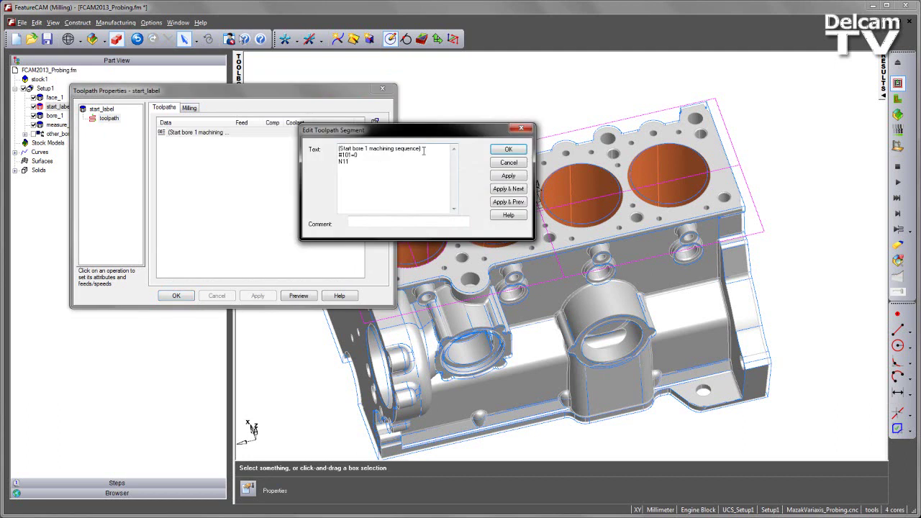
pyautogui.moveTo(418, 149); pyautogui.dragTo(330, 156)
pyautogui.moveTo(357, 163); pyautogui.dragTo(319, 162)
pyautogui.click(391, 180)
pyautogui.click(508, 149)
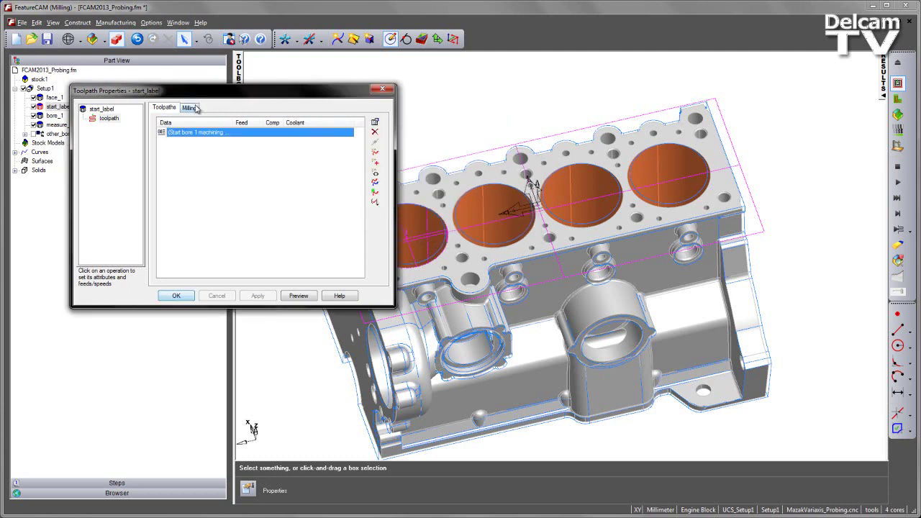
pyautogui.click(108, 109)
pyautogui.click(222, 110)
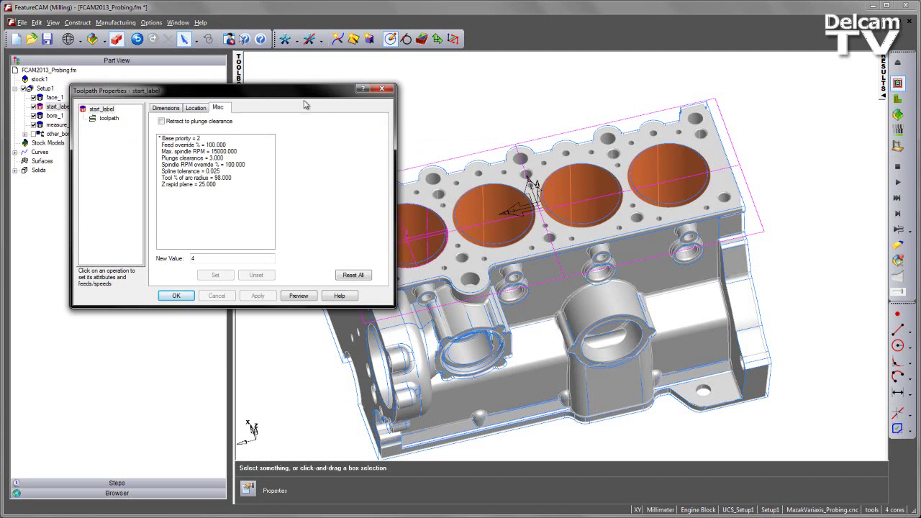
pyautogui.click(383, 90)
# Select face_1 and start_label in the part tree and run the machining simulation.
pyautogui.click(50, 99)
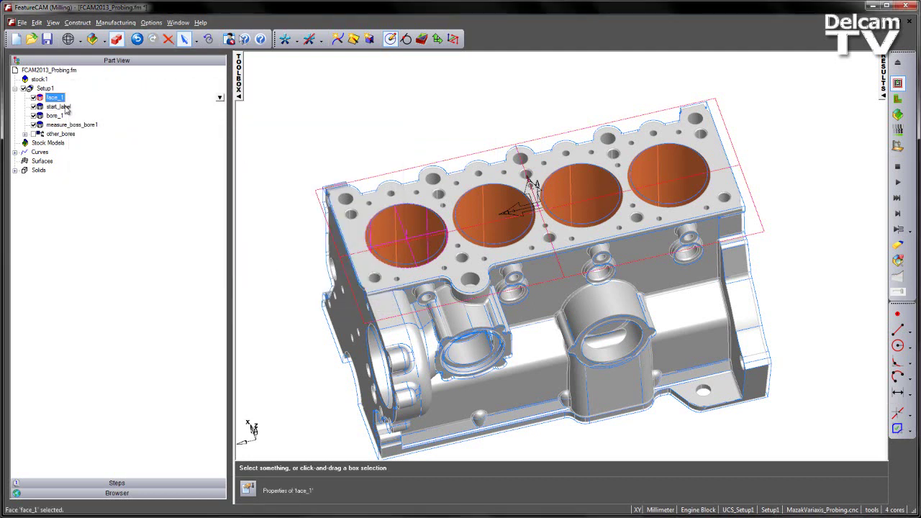
pyautogui.click(61, 107)
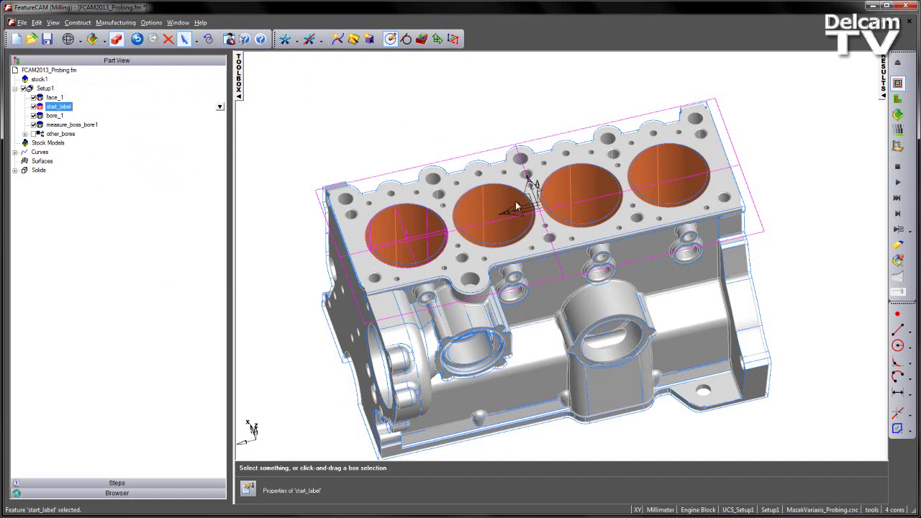
pyautogui.click(899, 183)
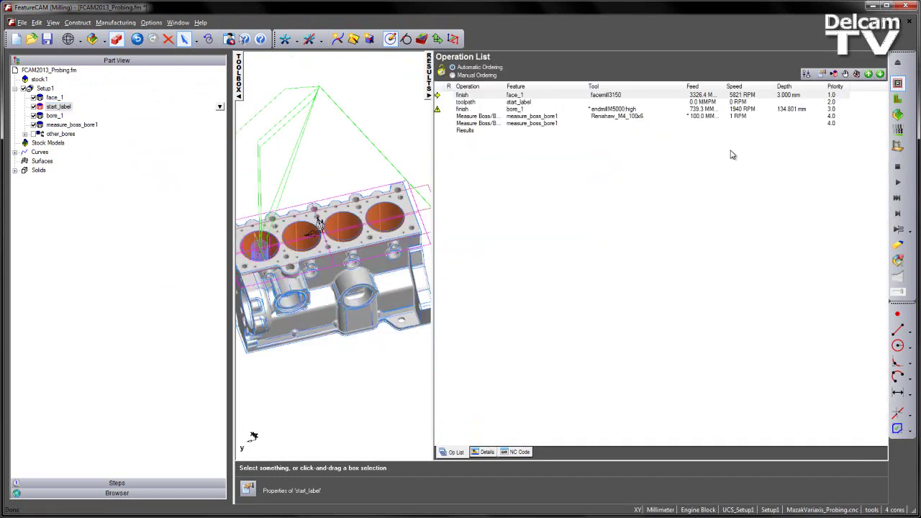
# Check the Start bore 1 lines #101=0 and N11 in the NC code, then hide Results.
pyautogui.click(515, 452)
pyautogui.keyDown('ctrl'); pyautogui.scroll(4, 491, 366); pyautogui.keyUp('ctrl')
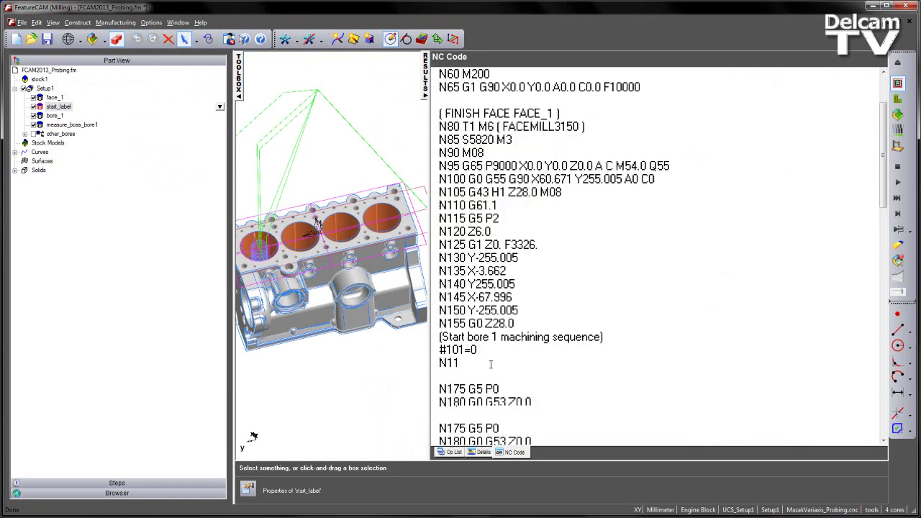
pyautogui.keyDown('ctrl'); pyautogui.scroll(1, 498, 344); pyautogui.keyUp('ctrl')
pyautogui.moveTo(440, 280); pyautogui.dragTo(516, 311)
pyautogui.click(514, 310)
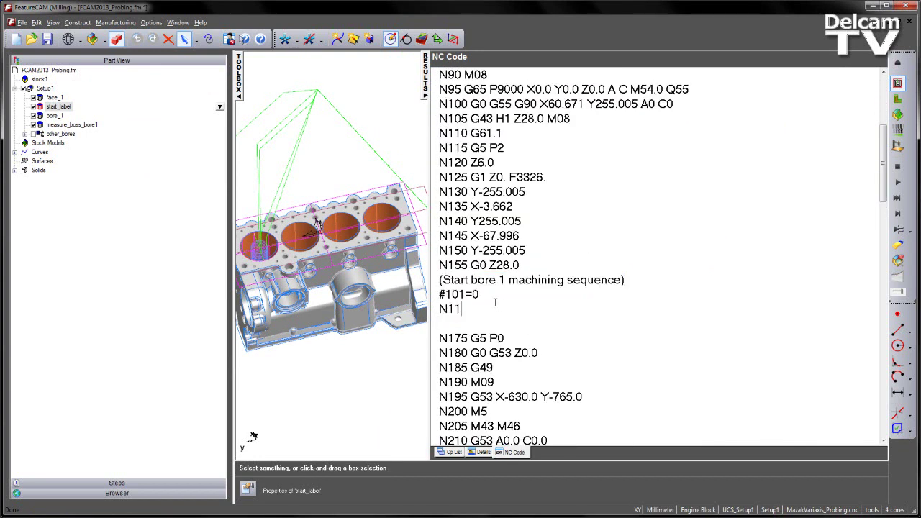
pyautogui.doubleClick(476, 294)
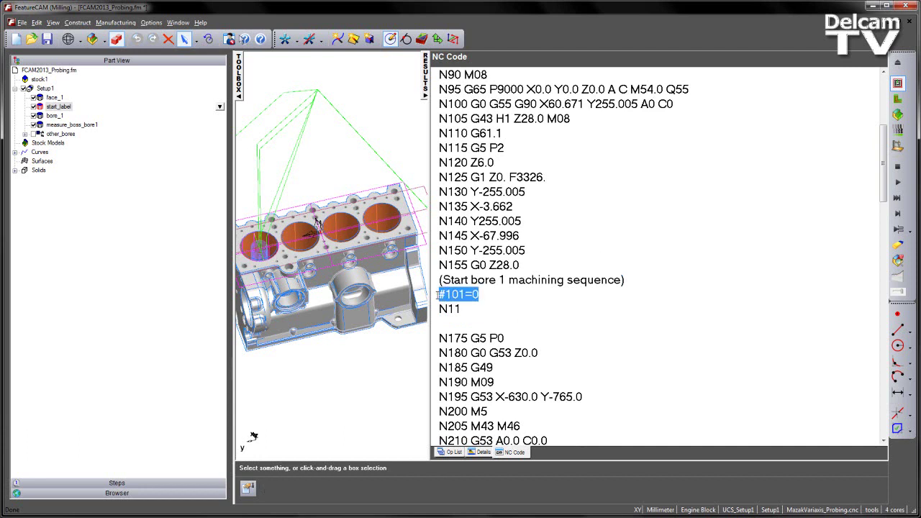
pyautogui.doubleClick(466, 310)
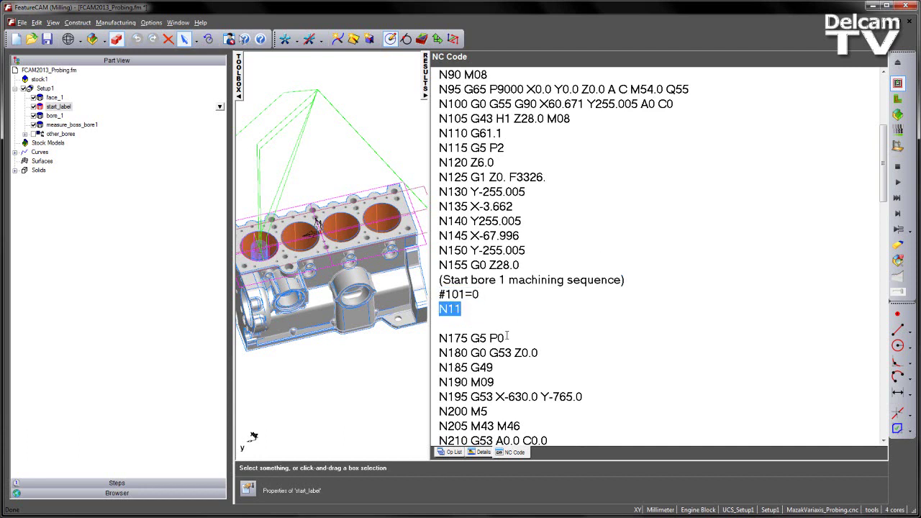
pyautogui.click(426, 88)
# Paste bore_analysis from the Part Library into Setup1 and drag it right after measure_boss_bore1.
pyautogui.click(354, 105)
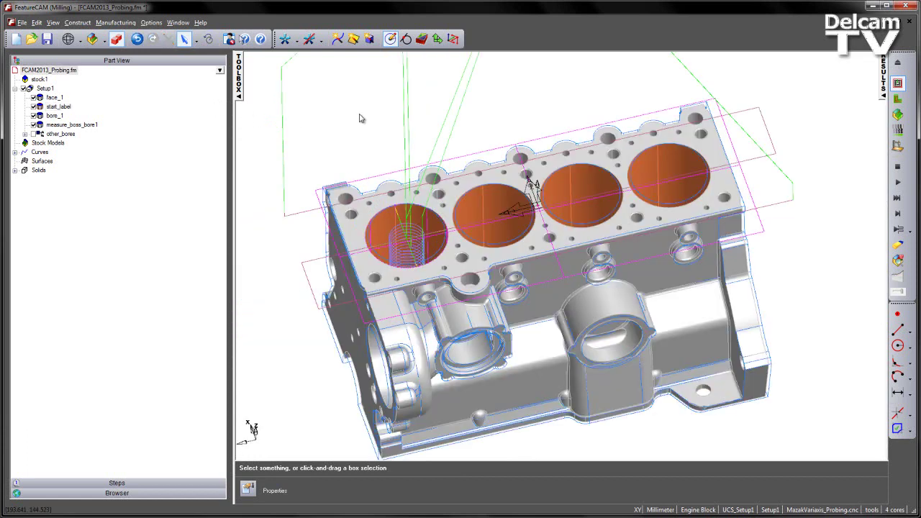
pyautogui.click(108, 23)
pyautogui.moveTo(78, 23)
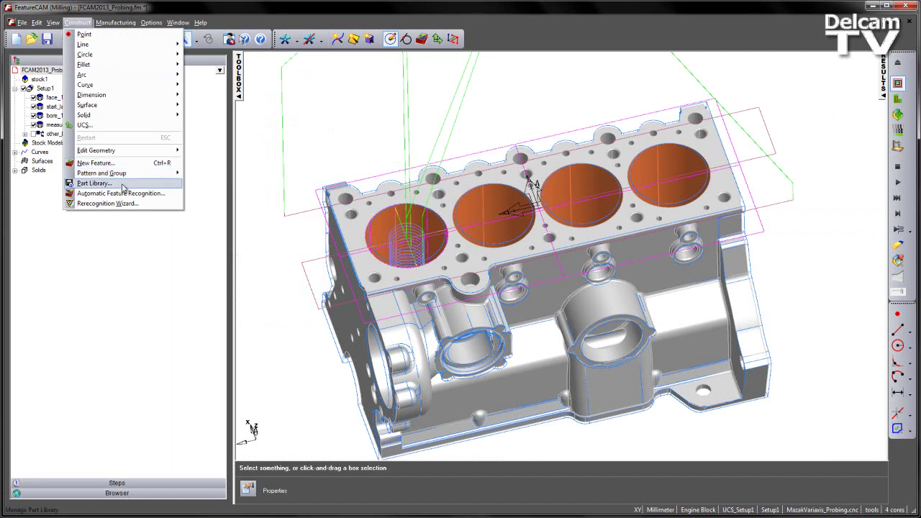
pyautogui.click(124, 184)
pyautogui.click(334, 203)
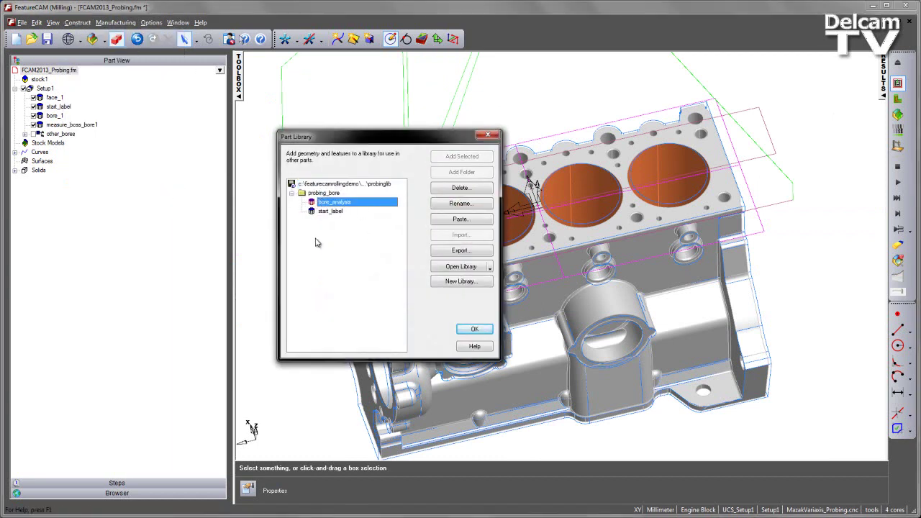
pyautogui.click(461, 218)
pyautogui.click(198, 236)
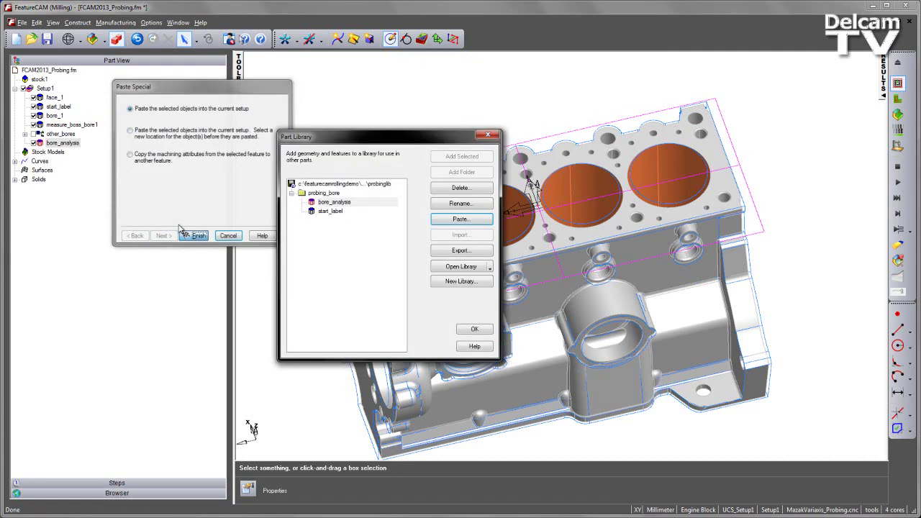
pyautogui.click(487, 138)
pyautogui.moveTo(73, 144); pyautogui.dragTo(58, 131)
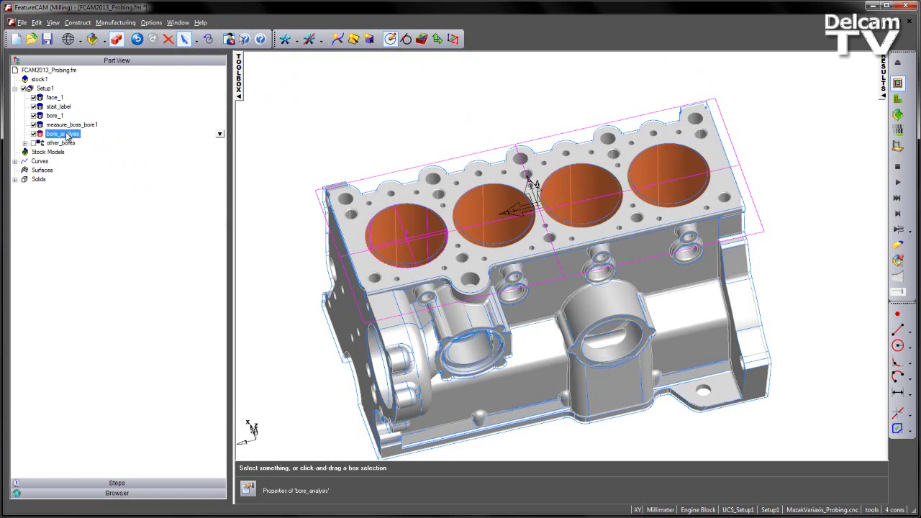
pyautogui.doubleClick(67, 135)
pyautogui.click(109, 118)
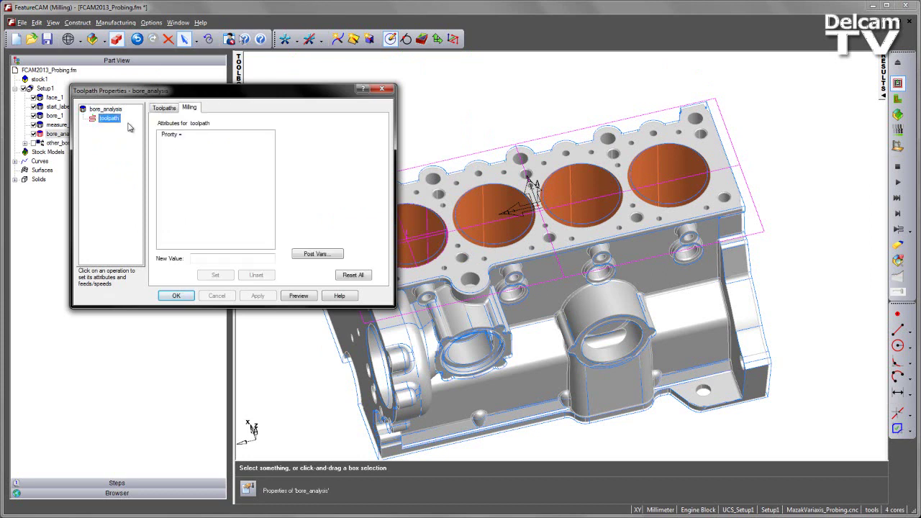
pyautogui.click(166, 108)
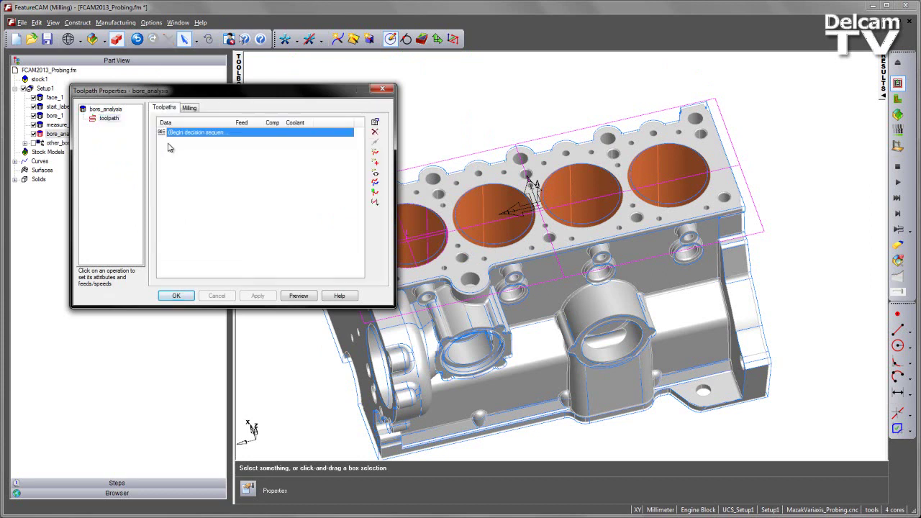
pyautogui.click(374, 177)
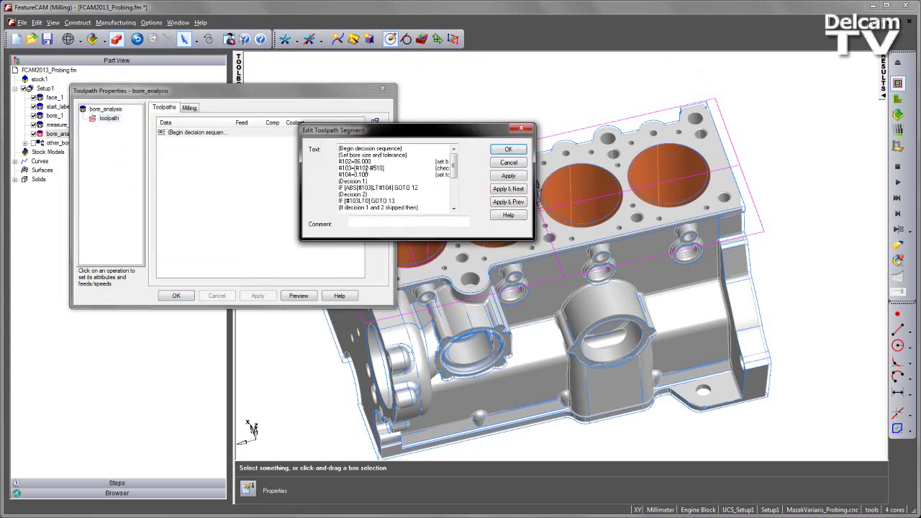
pyautogui.moveTo(453, 167); pyautogui.dragTo(455, 195)
pyautogui.click(512, 161)
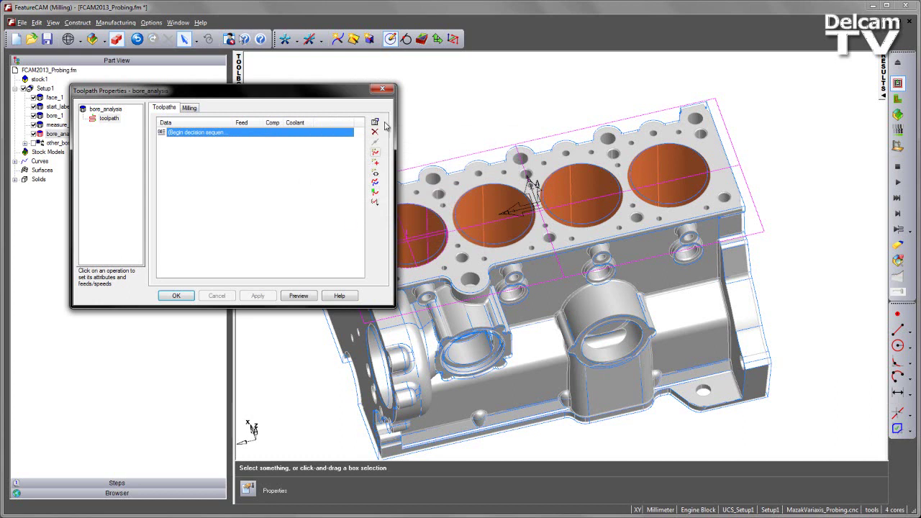
pyautogui.click(383, 89)
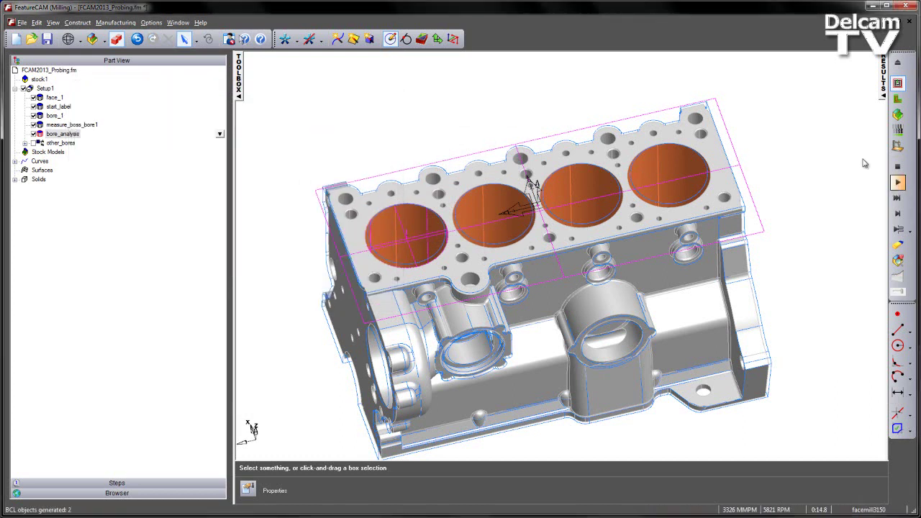
# Rerun the simulation, show the NC code, and scroll to the PROBING: Measure Boss Bore block.
pyautogui.click(898, 182)
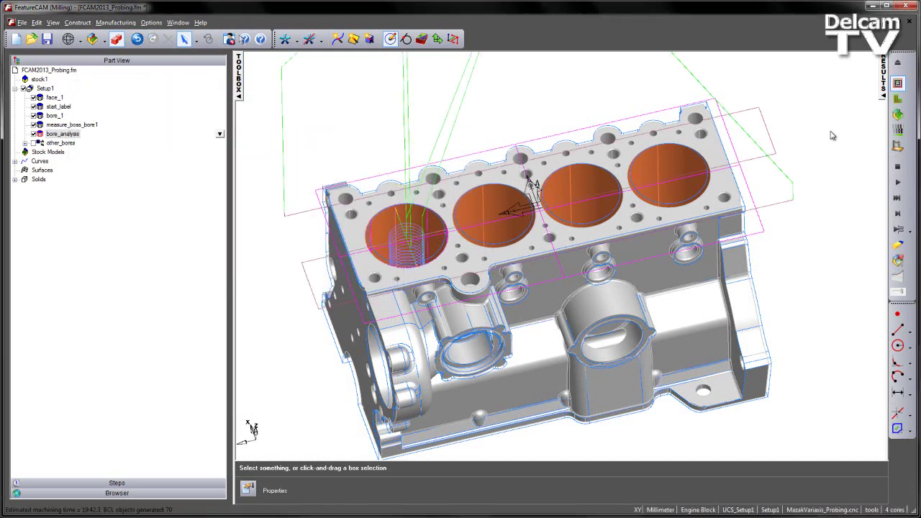
pyautogui.click(890, 92)
pyautogui.click(242, 78)
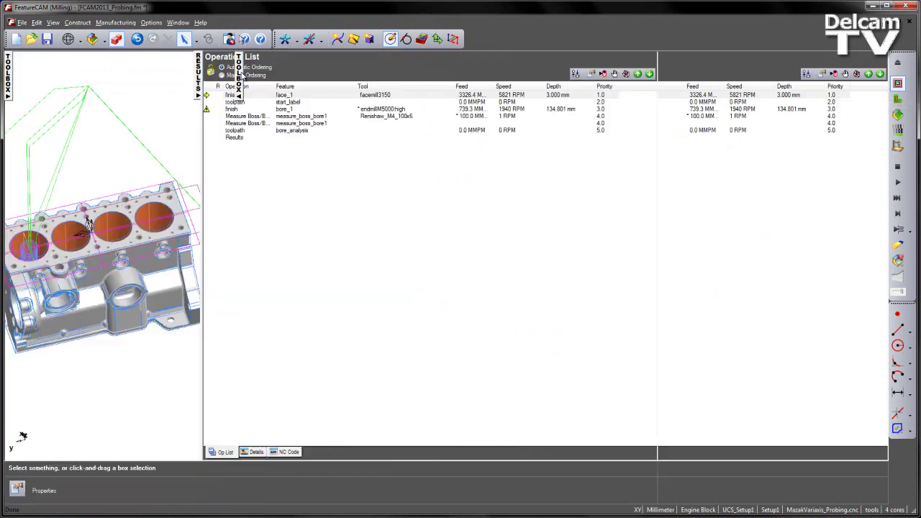
pyautogui.click(289, 452)
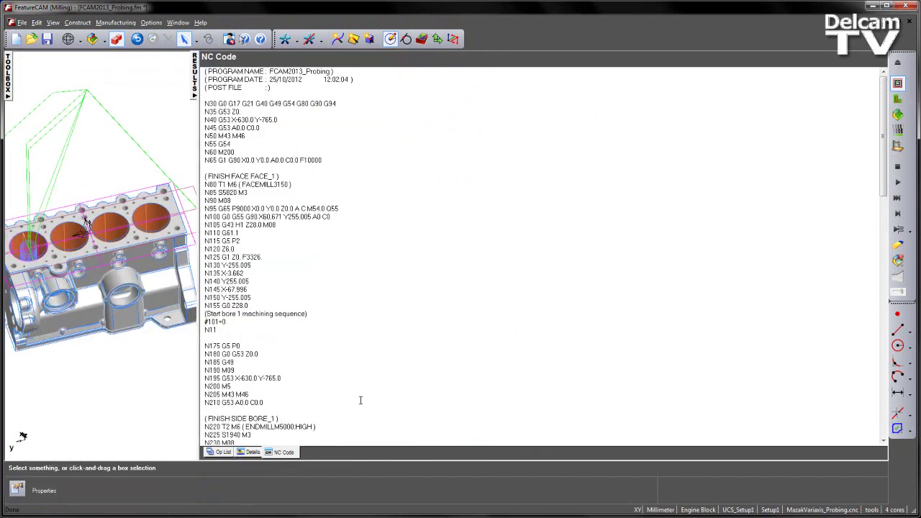
pyautogui.scroll(-3, 338, 391)
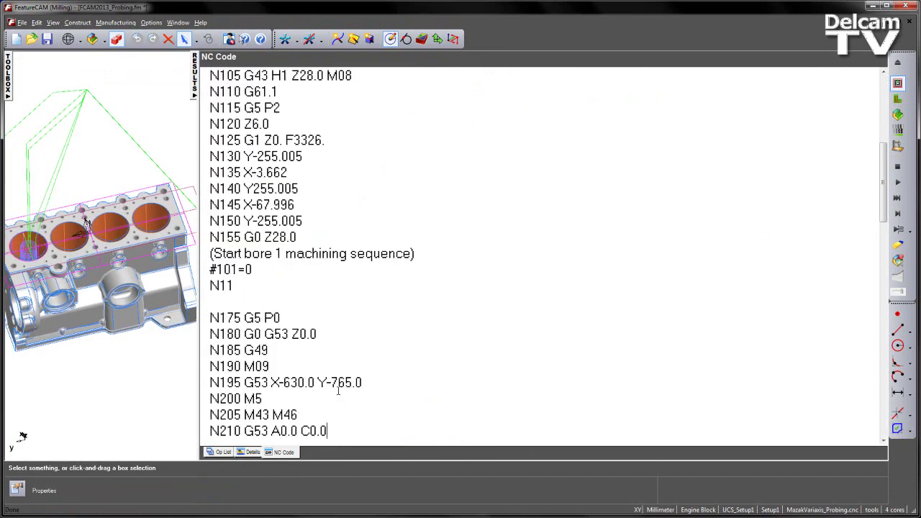
pyautogui.keyDown('ctrl'); pyautogui.scroll(2, 338, 391); pyautogui.keyUp('ctrl')
pyautogui.keyDown('ctrl'); pyautogui.scroll(-1, 337, 390); pyautogui.keyUp('ctrl')
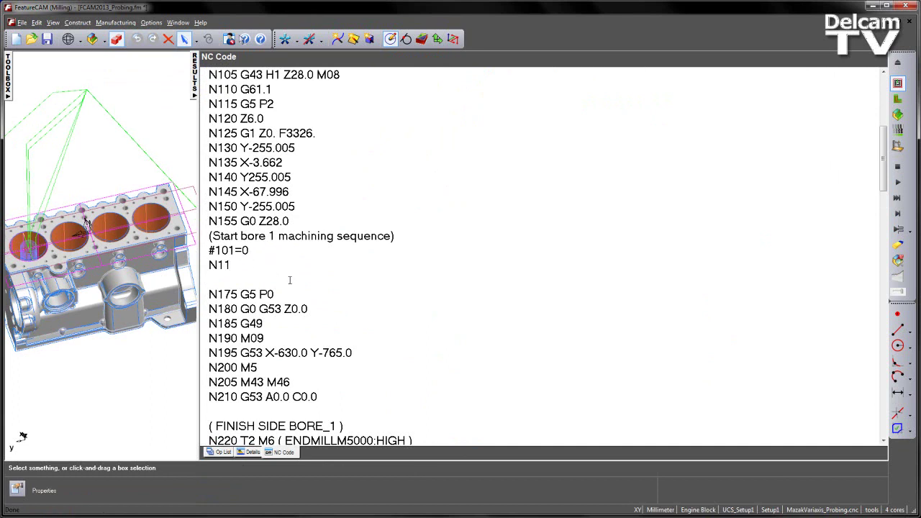
pyautogui.scroll(-20, 362, 300)
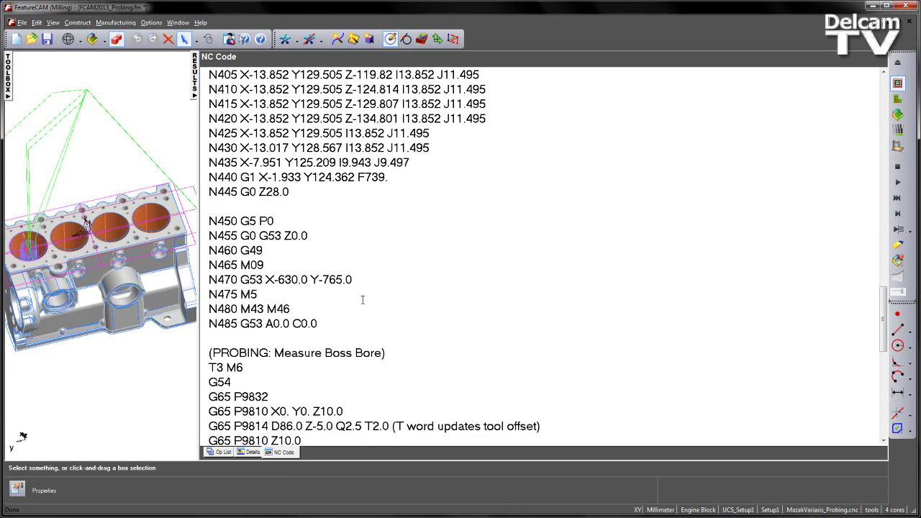
# Highlight the five G65 probing macro calls in the NC code.
pyautogui.scroll(4, 363, 300)
pyautogui.scroll(-4, 362, 300)
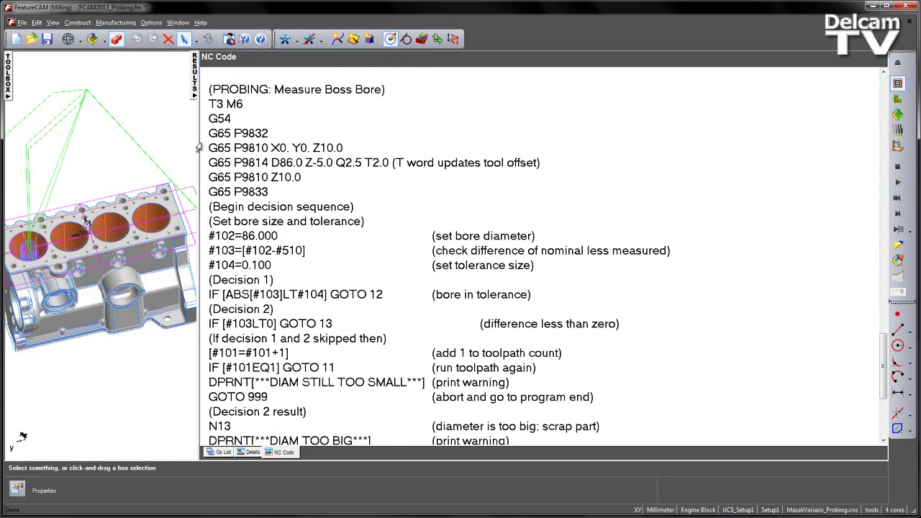
pyautogui.moveTo(210, 133); pyautogui.dragTo(293, 199)
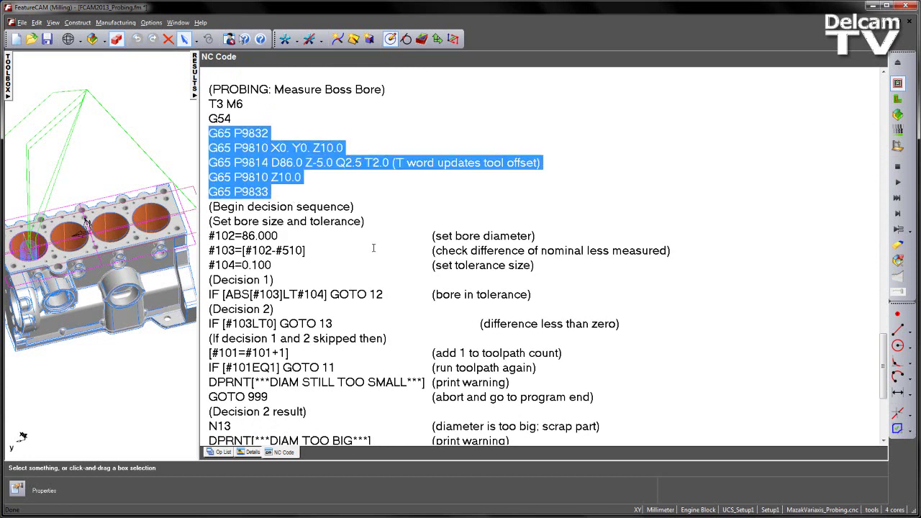
pyautogui.scroll(-1, 328, 250)
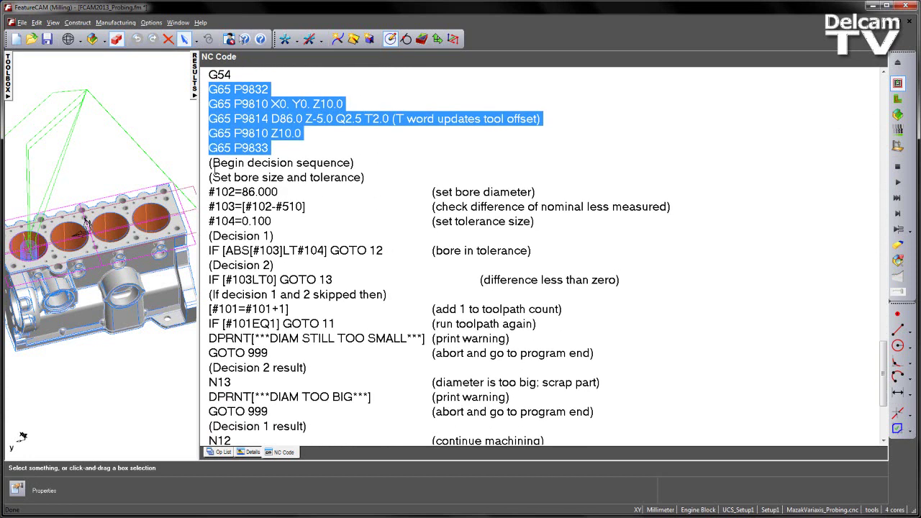
pyautogui.click(210, 163)
# Highlight the bore decision sequence down through N12's comment, then clear the selection.
pyautogui.moveTo(224, 176); pyautogui.dragTo(375, 392)
pyautogui.moveTo(432, 396); pyautogui.dragTo(556, 396)
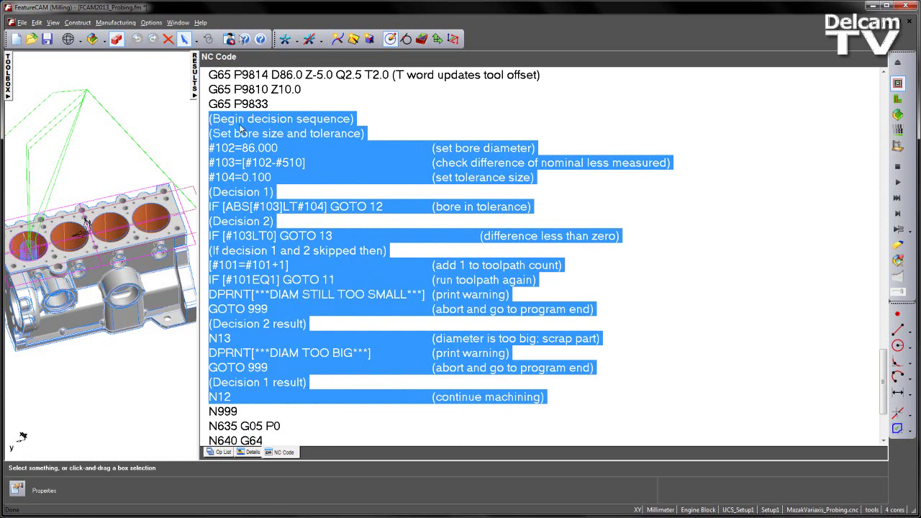
pyautogui.click(241, 401)
pyautogui.scroll(-1, 274, 401)
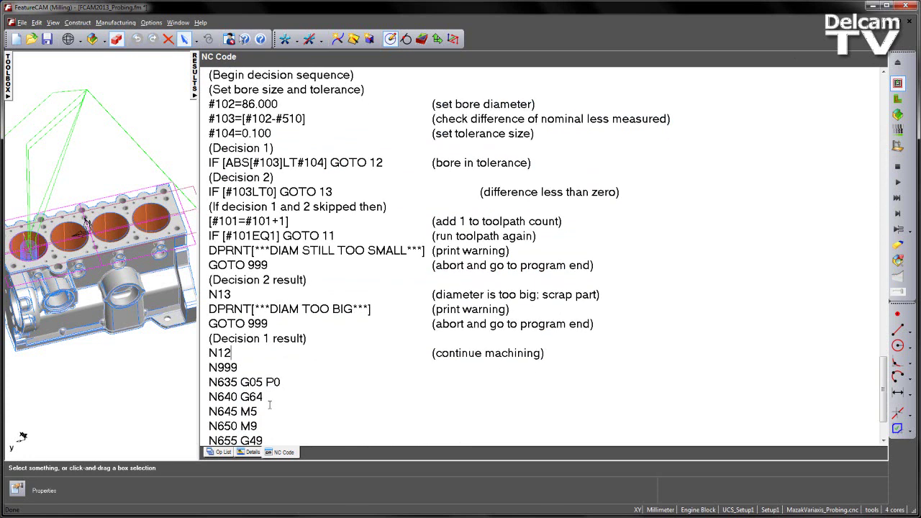
pyautogui.scroll(2, 280, 397)
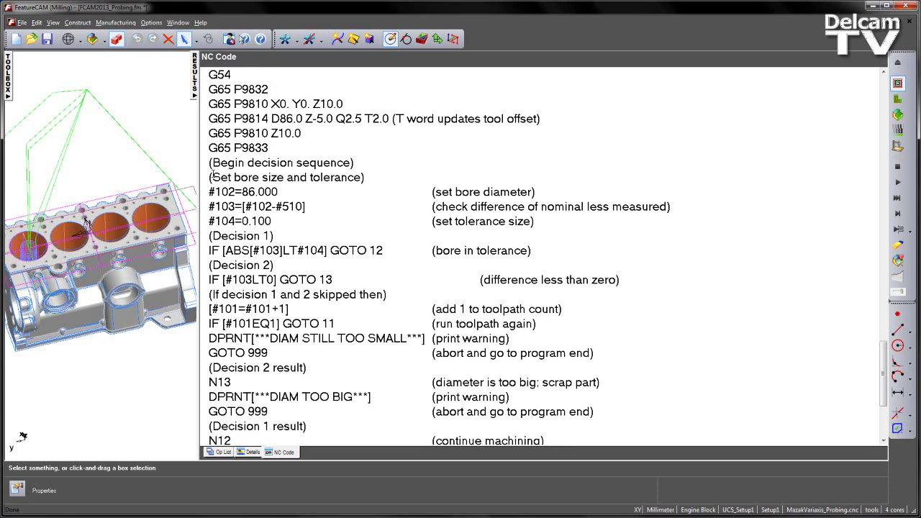
pyautogui.moveTo(210, 177); pyautogui.dragTo(541, 223)
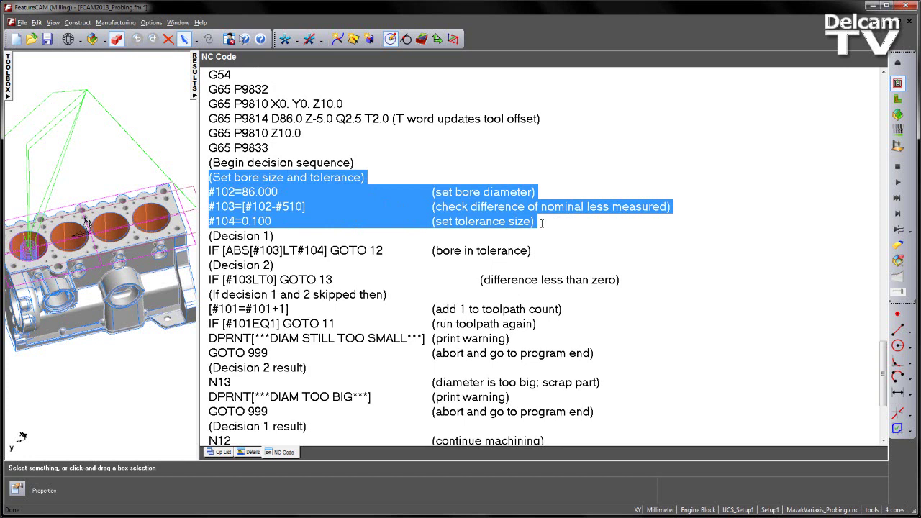
pyautogui.click(541, 224)
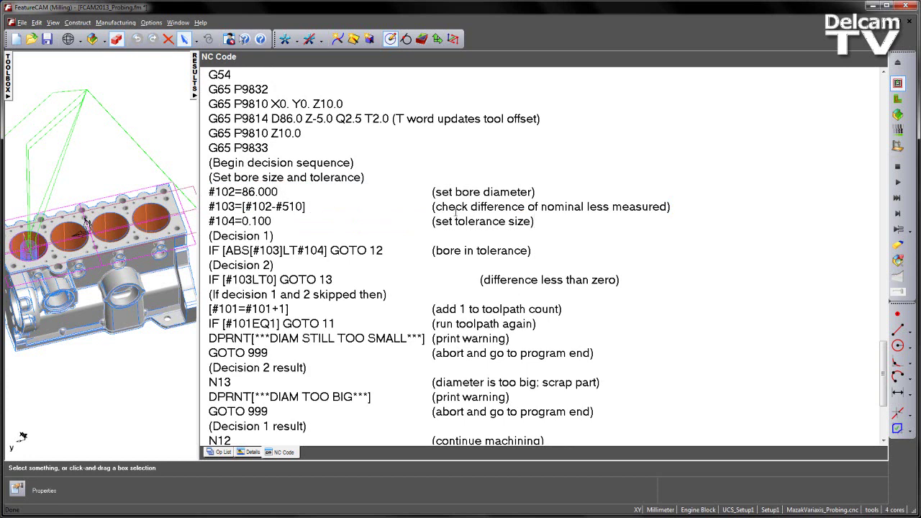
pyautogui.doubleClick(246, 206)
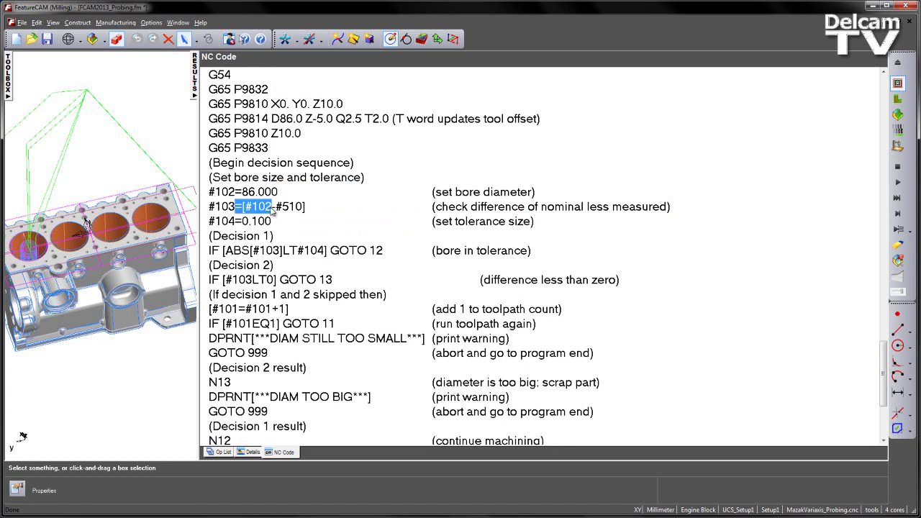
pyautogui.doubleClick(294, 206)
pyautogui.moveTo(294, 206); pyautogui.dragTo(273, 206)
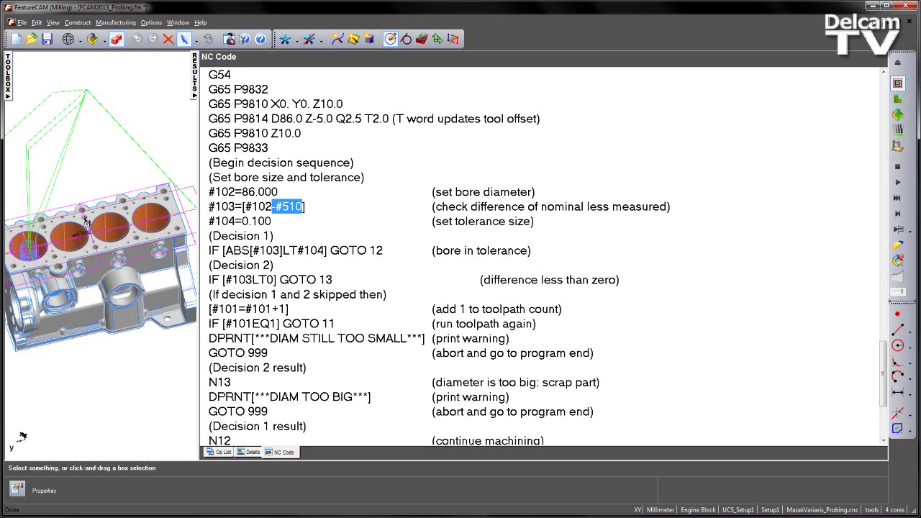
pyautogui.moveTo(209, 206); pyautogui.dragTo(235, 206)
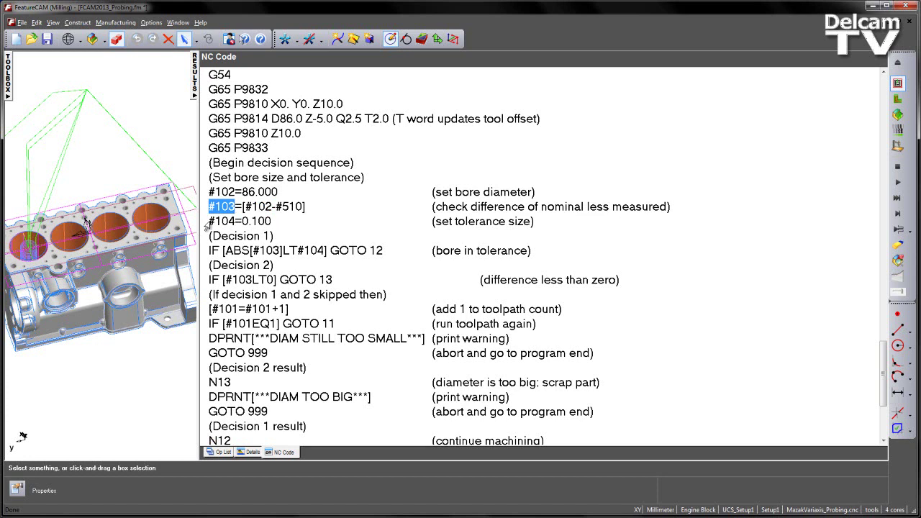
pyautogui.moveTo(208, 220); pyautogui.dragTo(236, 221)
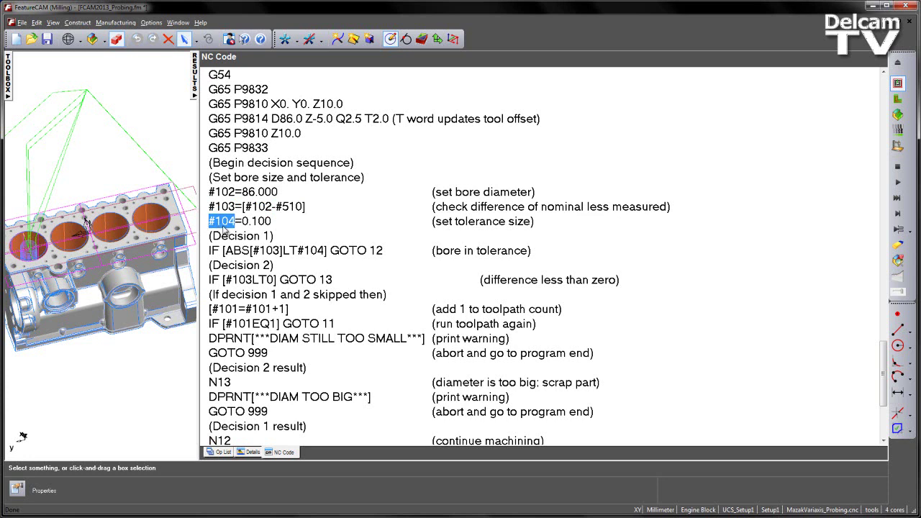
pyautogui.click(273, 221)
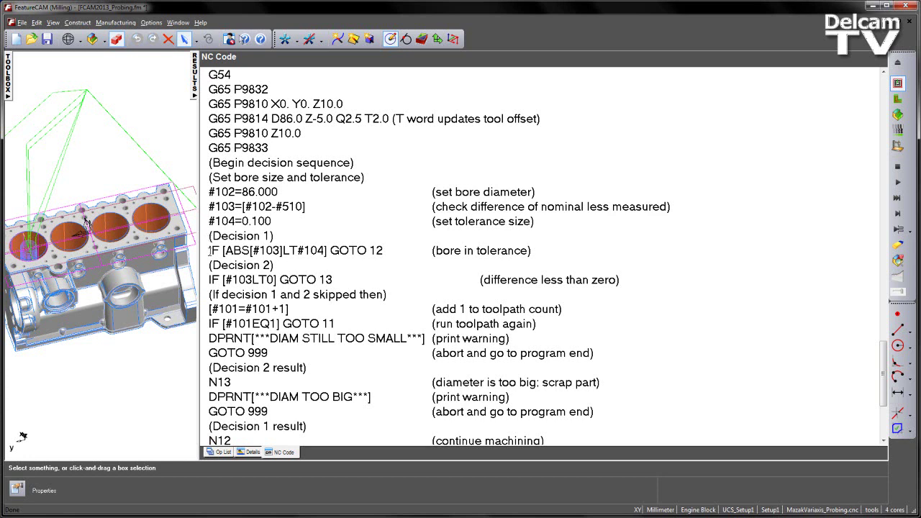
pyautogui.moveTo(210, 251); pyautogui.dragTo(385, 254)
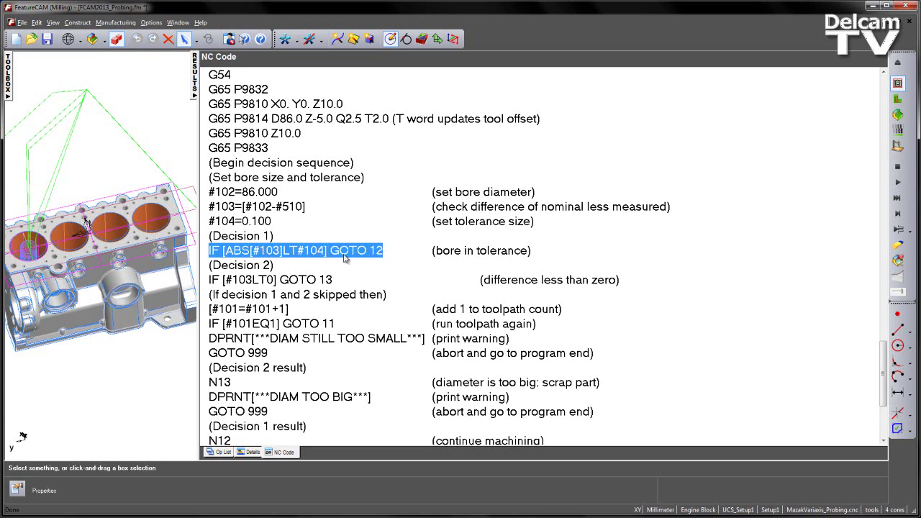
pyautogui.doubleClick(322, 252)
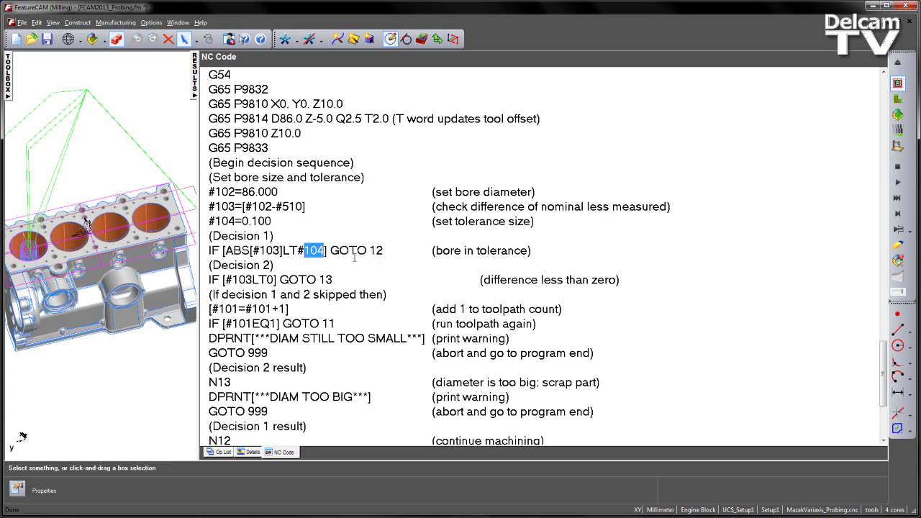
pyautogui.doubleClick(377, 251)
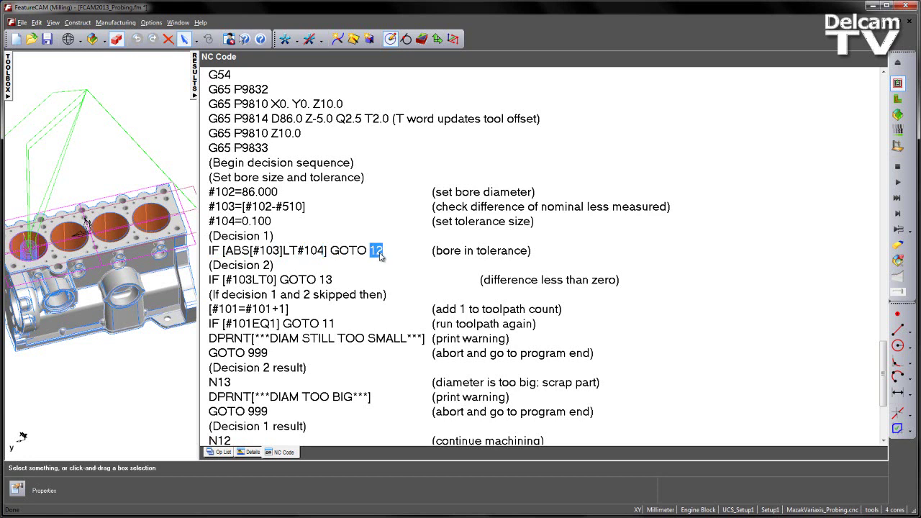
pyautogui.scroll(-1, 356, 261)
pyautogui.scroll(-1, 353, 263)
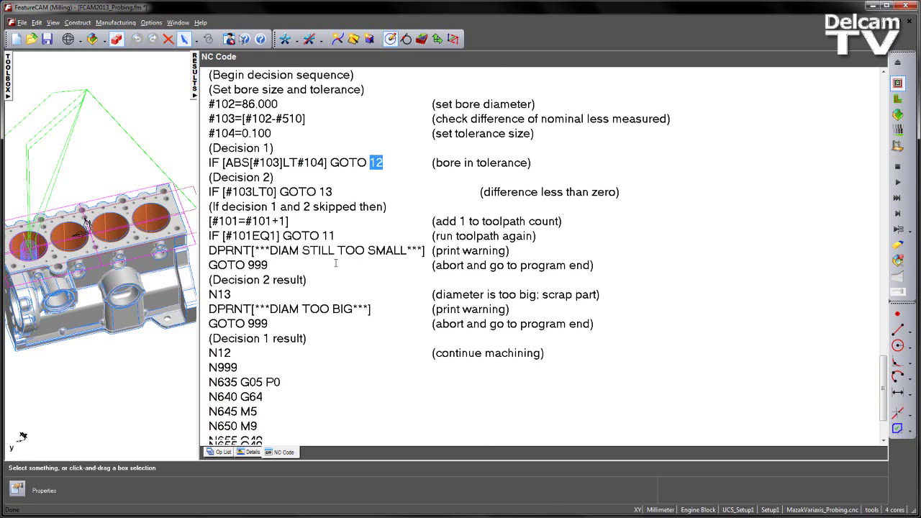
pyautogui.doubleClick(219, 352)
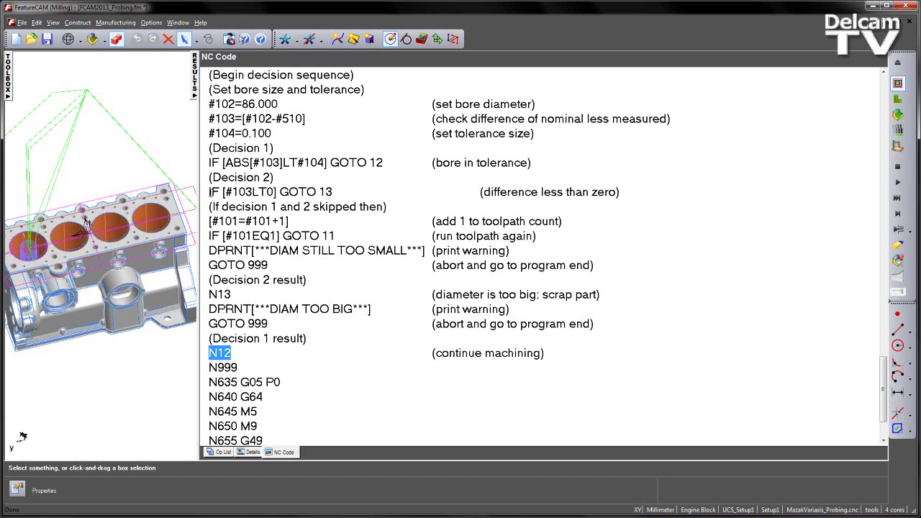
pyautogui.moveTo(210, 191); pyautogui.dragTo(255, 194)
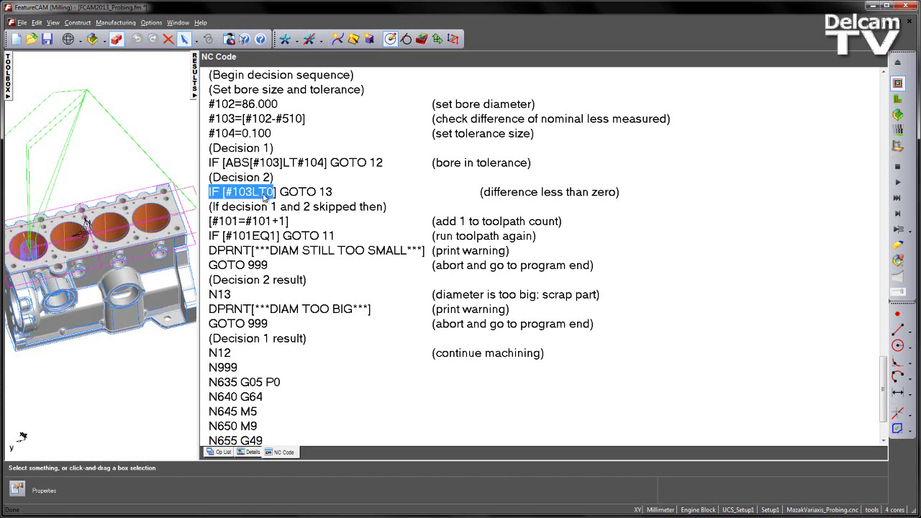
pyautogui.keyDown('shift'); pyautogui.click(276, 193); pyautogui.keyUp('shift')
pyautogui.click(206, 295)
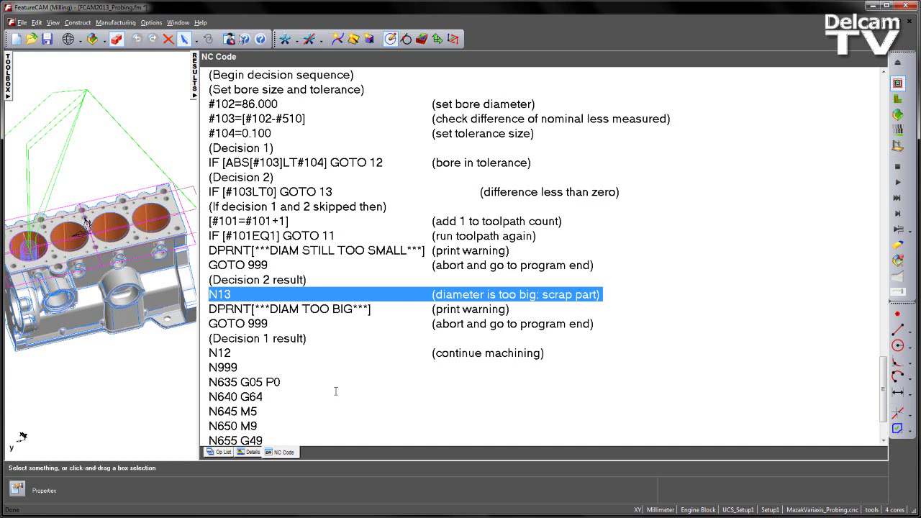
pyautogui.moveTo(210, 368); pyautogui.dragTo(240, 367)
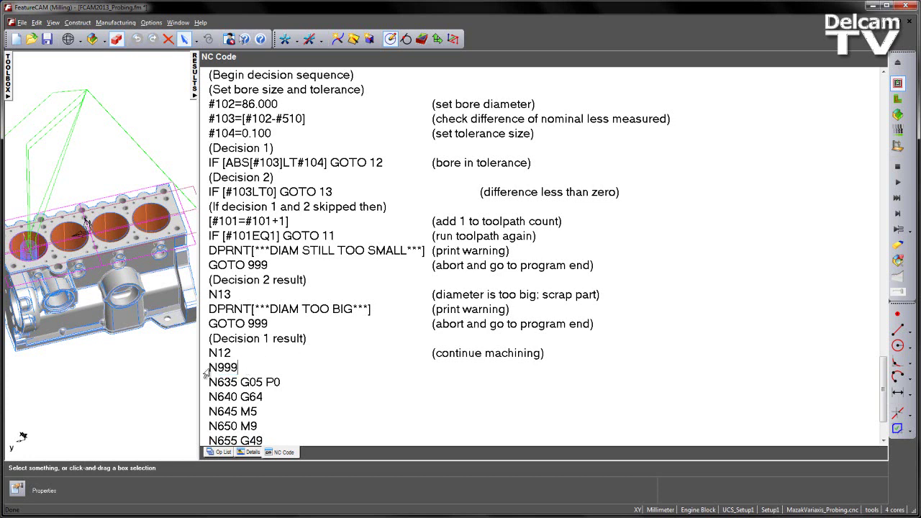
pyautogui.moveTo(207, 369); pyautogui.dragTo(236, 367)
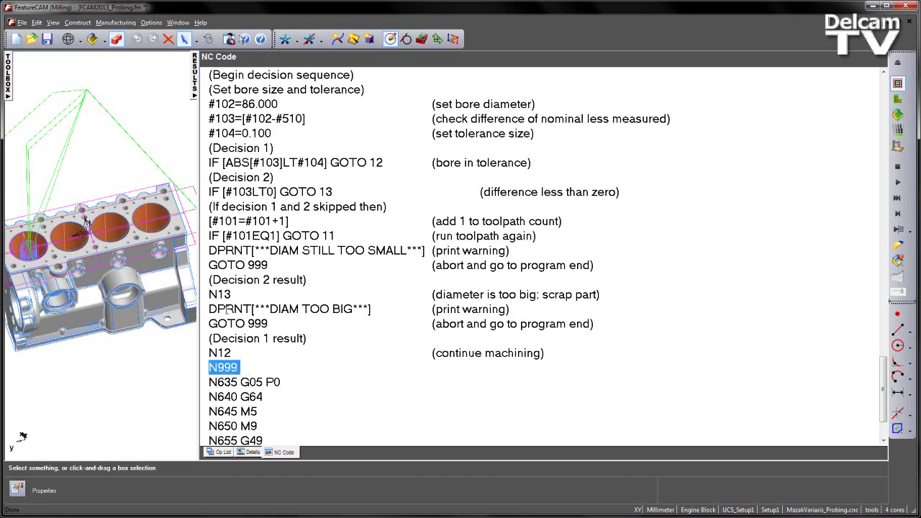
pyautogui.press('Right')
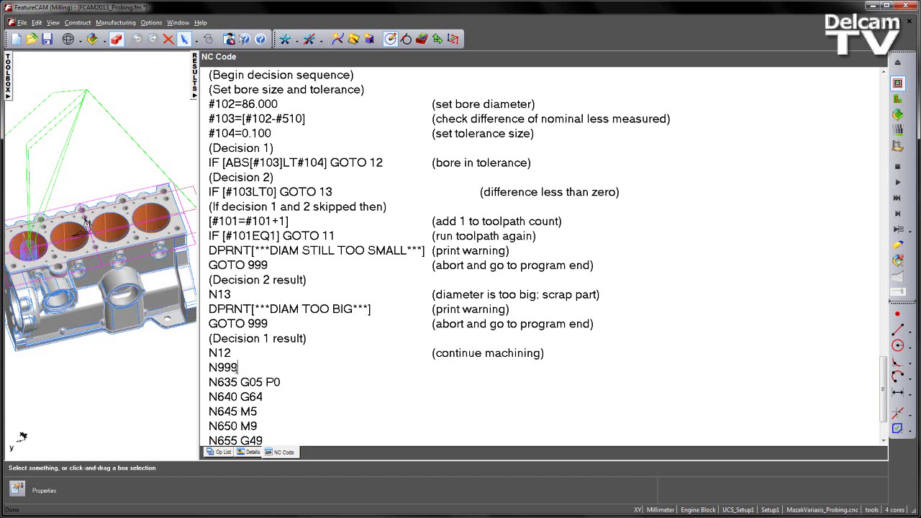
pyautogui.doubleClick(229, 367)
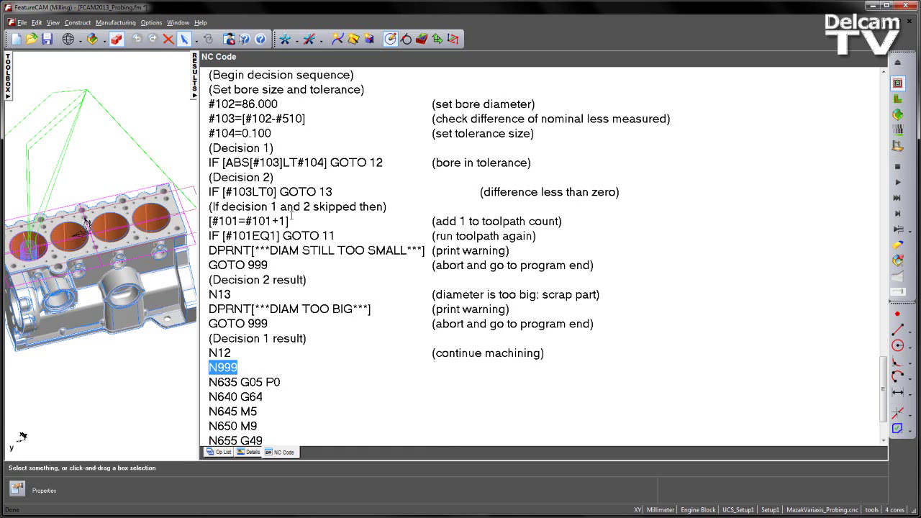
# Highlight the toolpath-count increment line and its 101+1 expression.
pyautogui.click(206, 226)
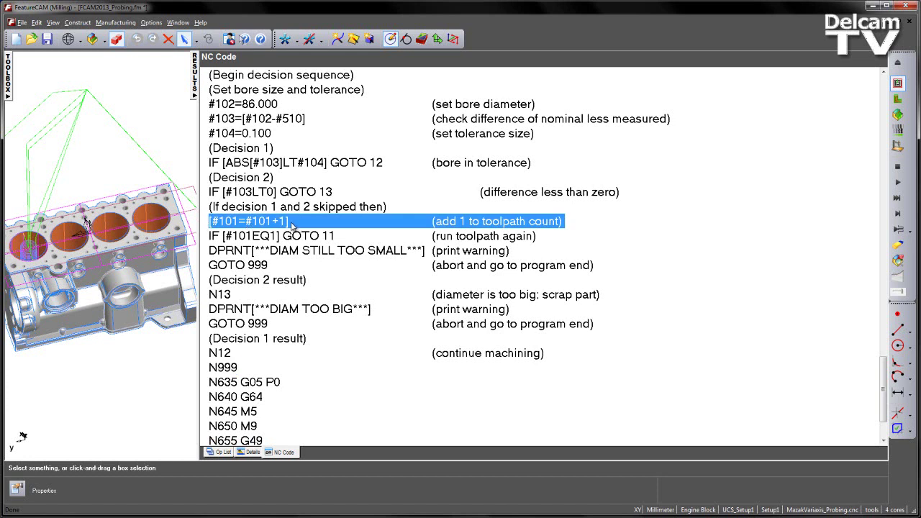
pyautogui.click(234, 222)
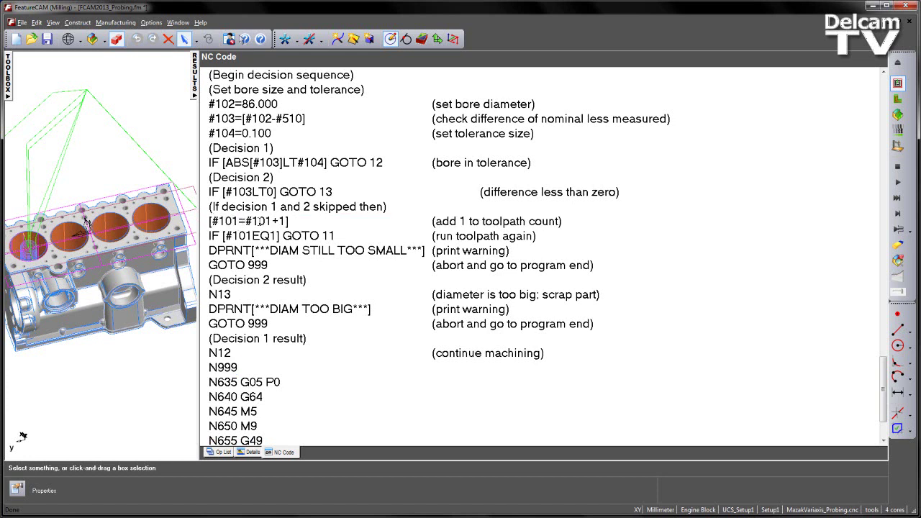
pyautogui.moveTo(287, 222); pyautogui.dragTo(252, 221)
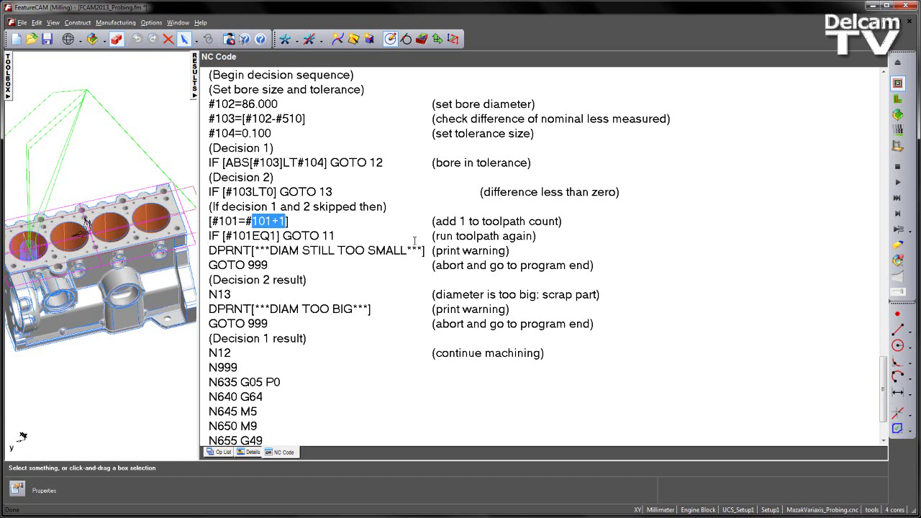
pyautogui.click(541, 238)
# Scroll down and highlight the GOTO 11 rerun jump and the N999 program-end label.
pyautogui.scroll(20, 326, 235)
pyautogui.scroll(1, 320, 224)
pyautogui.scroll(-3, 317, 277)
pyautogui.scroll(-20, 317, 277)
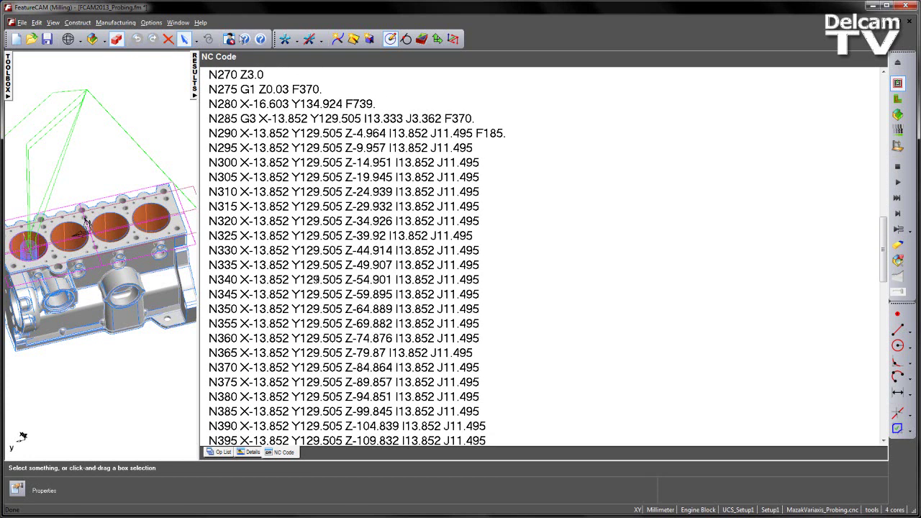
pyautogui.scroll(-3, 316, 279)
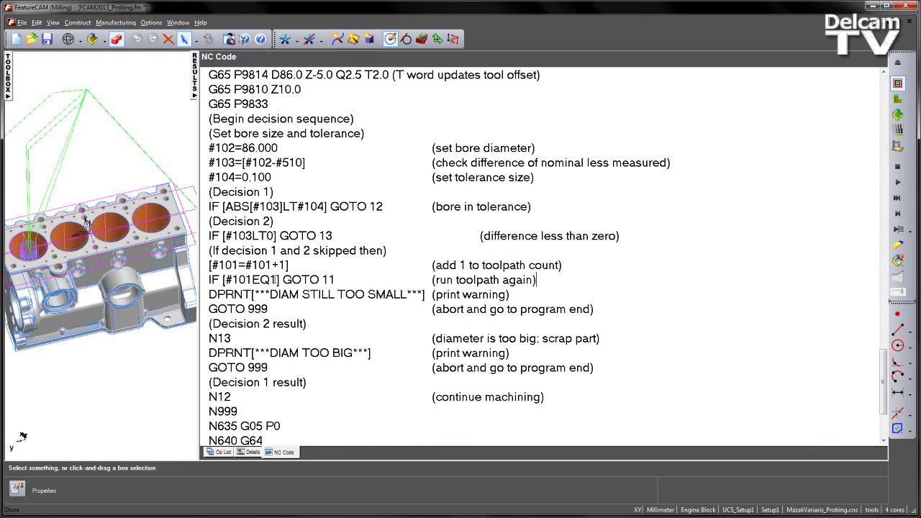
pyautogui.moveTo(283, 280); pyautogui.dragTo(336, 279)
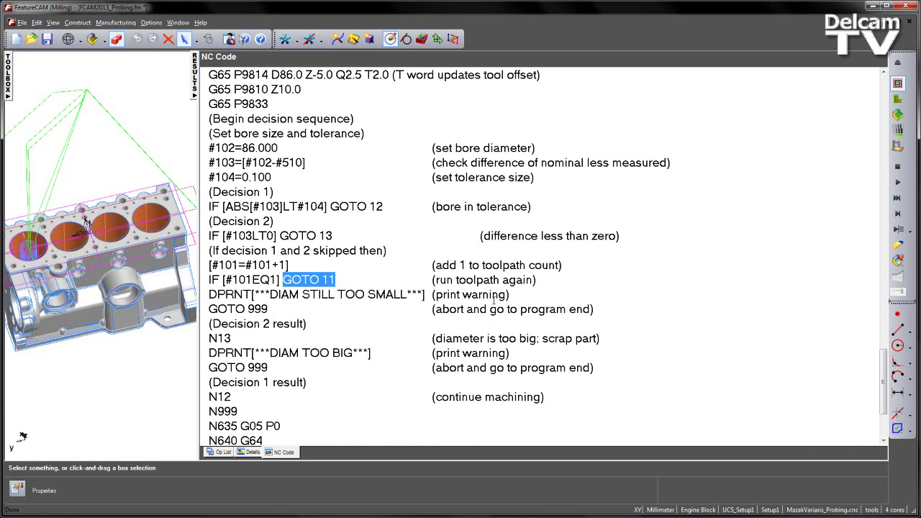
pyautogui.scroll(-2, 302, 331)
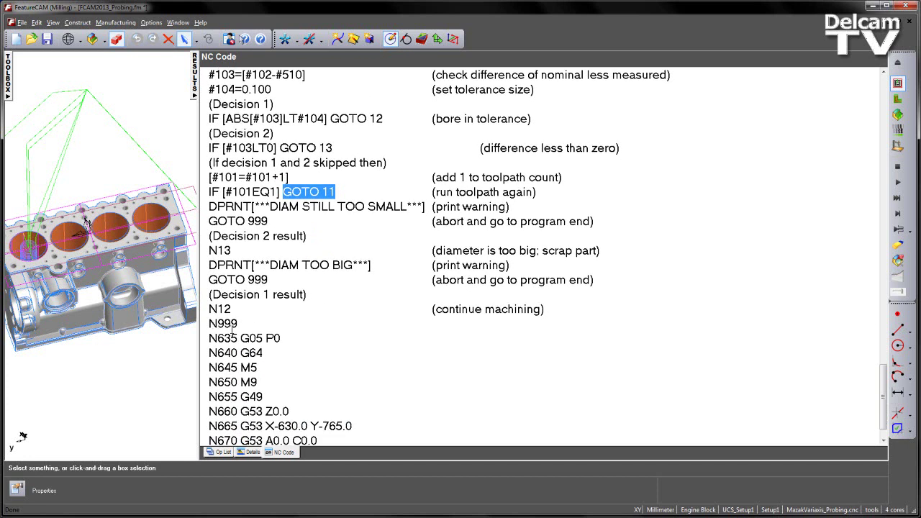
pyautogui.doubleClick(230, 324)
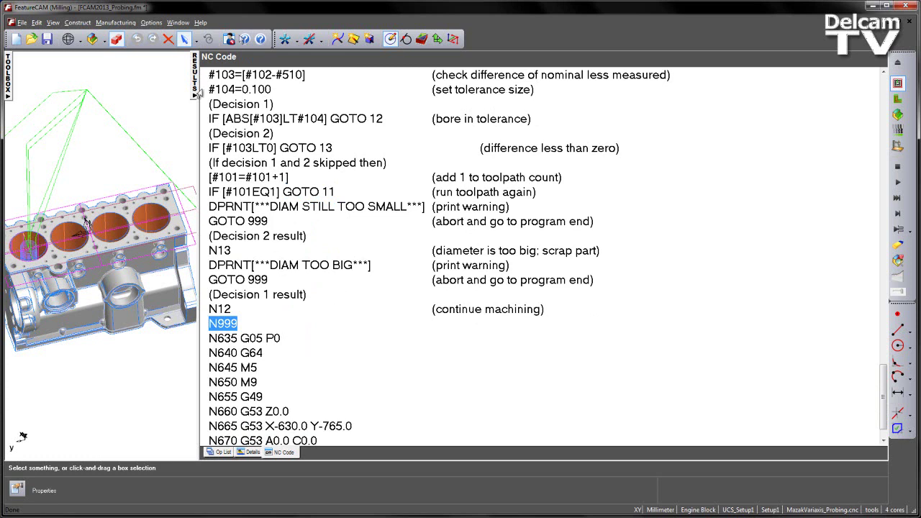
# Hide the NC code, enable other_bores in the part tree, and start a 3D single-step simulation.
pyautogui.click(195, 95)
pyautogui.click(10, 81)
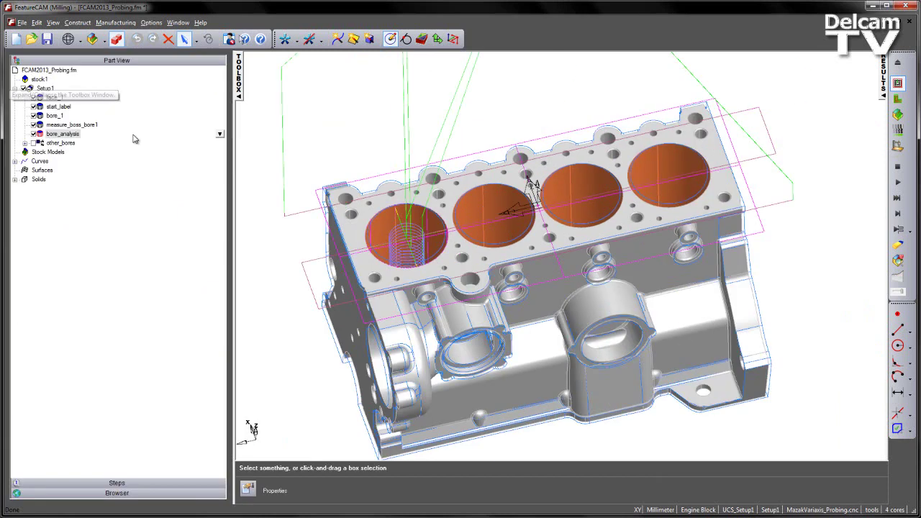
pyautogui.click(25, 143)
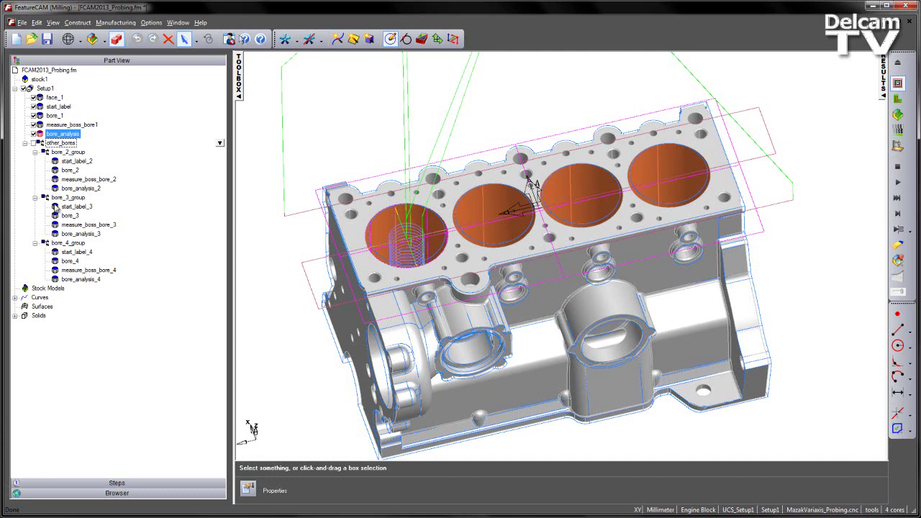
pyautogui.click(30, 143)
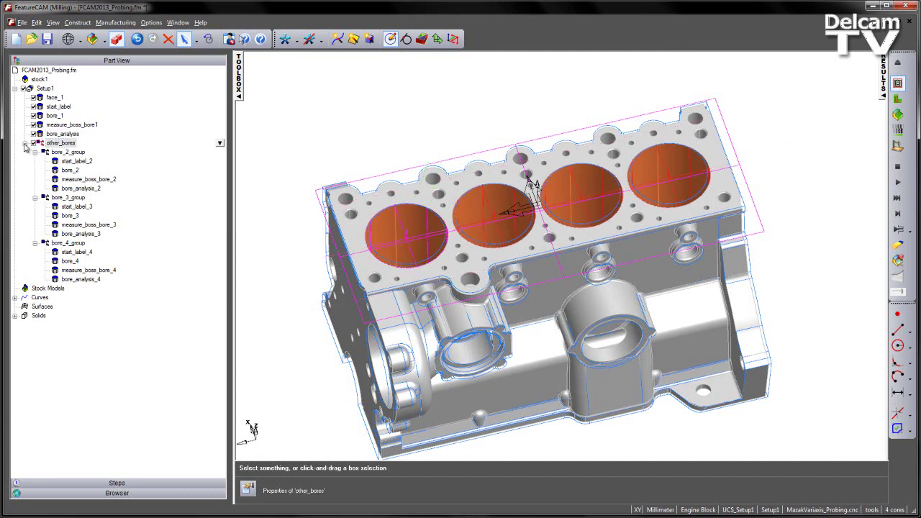
pyautogui.click(26, 144)
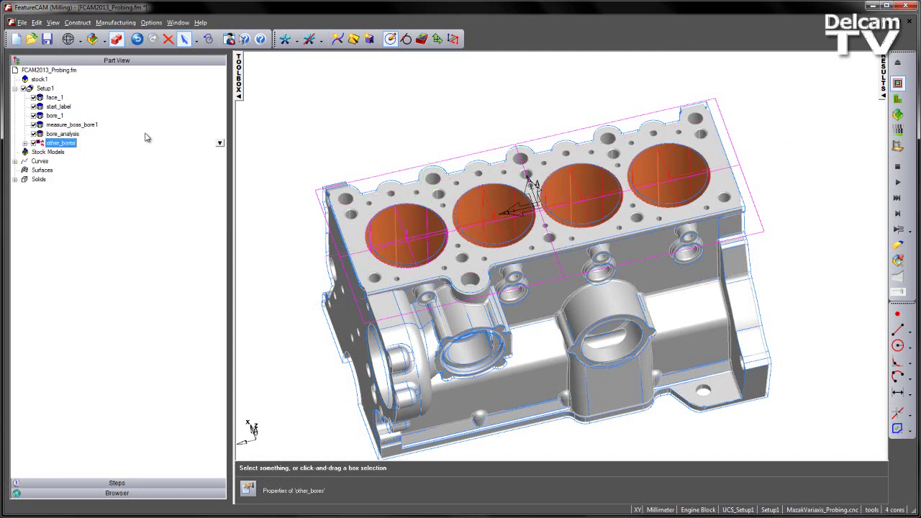
pyautogui.click(899, 115)
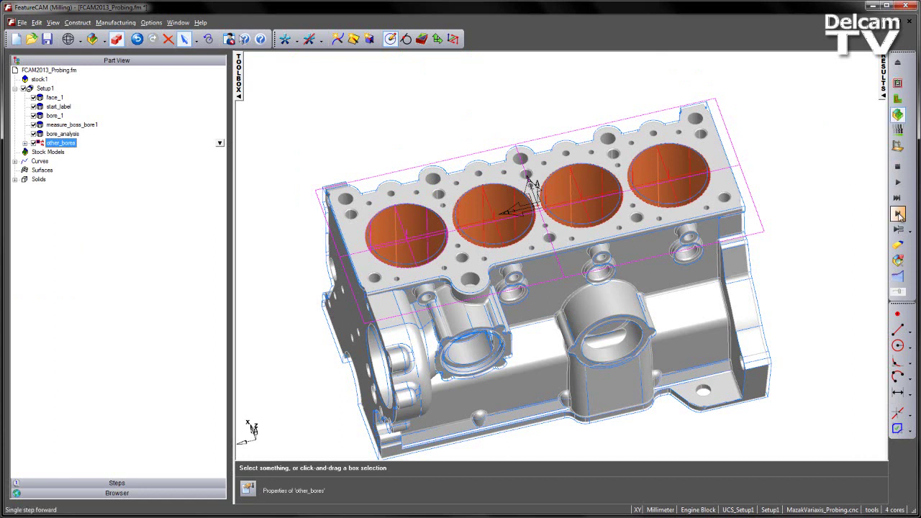
pyautogui.click(898, 214)
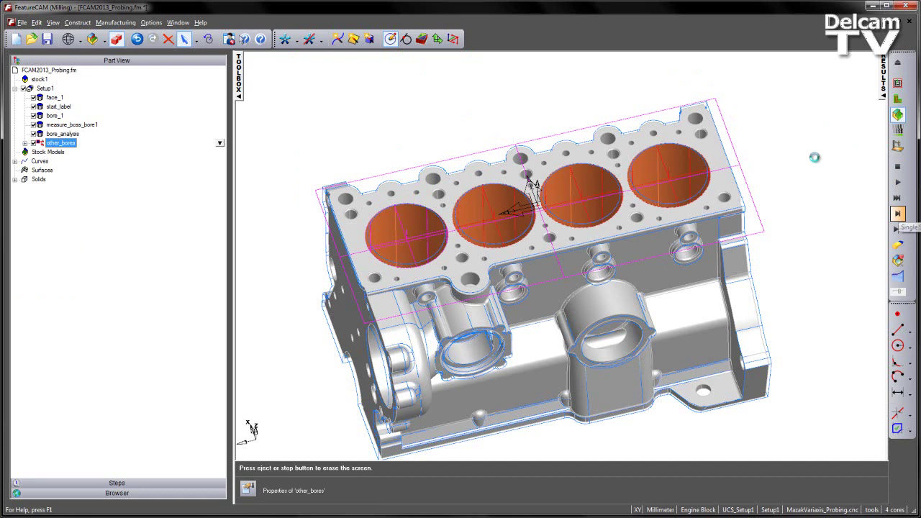
# Step the 3D simulation through facing and all four bore finish and probe operations, then orbit.
pyautogui.click(899, 215)
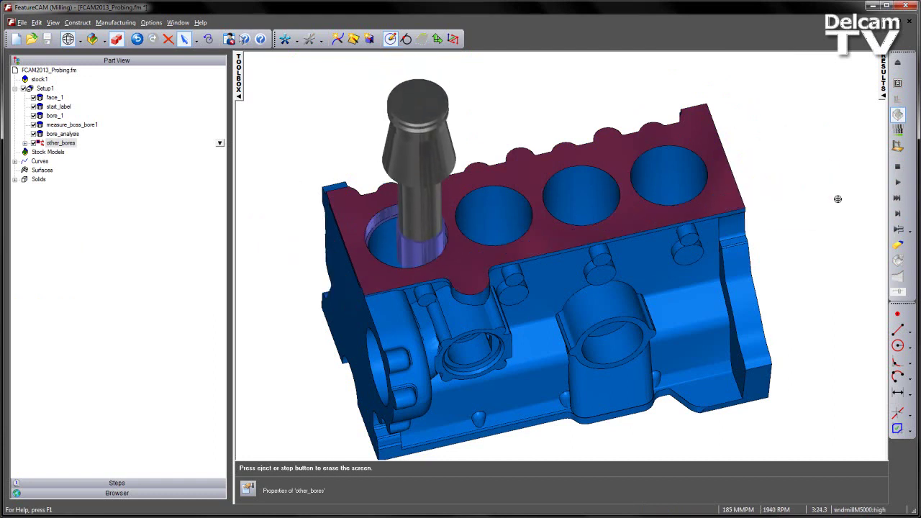
pyautogui.click(899, 229)
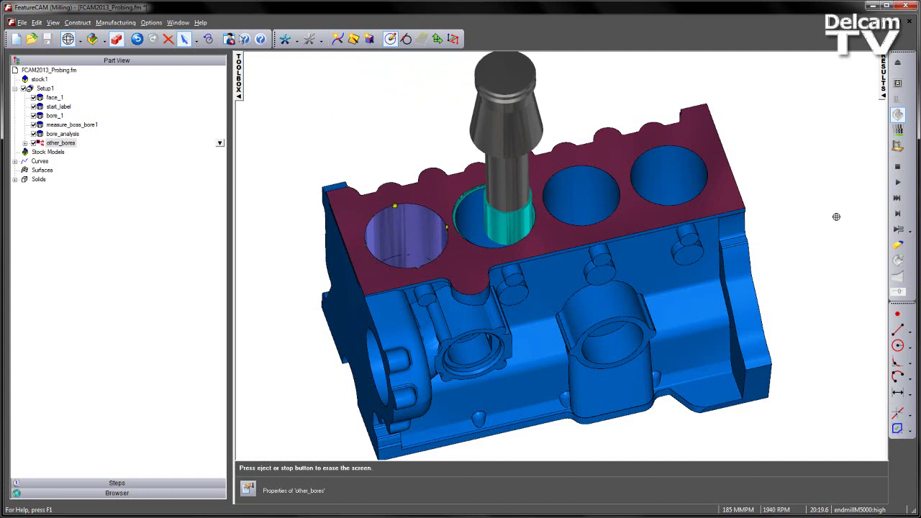
pyautogui.click(898, 230)
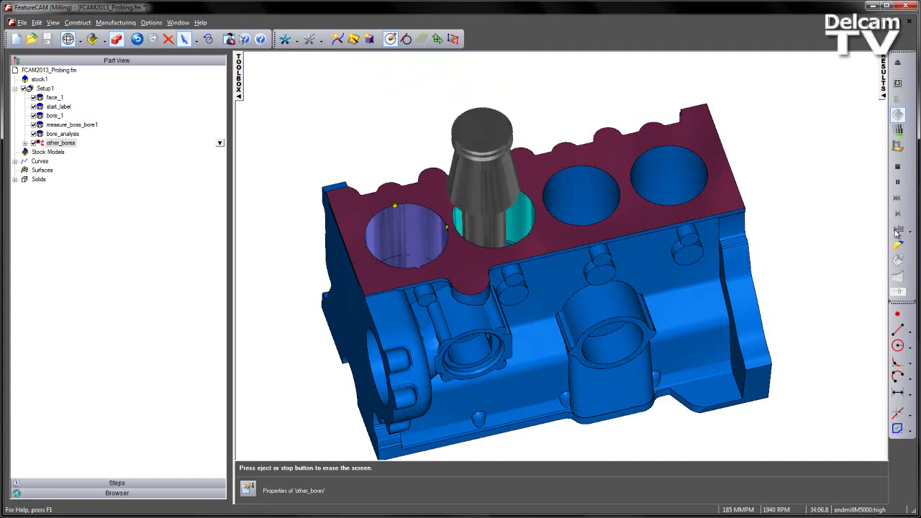
pyautogui.click(899, 232)
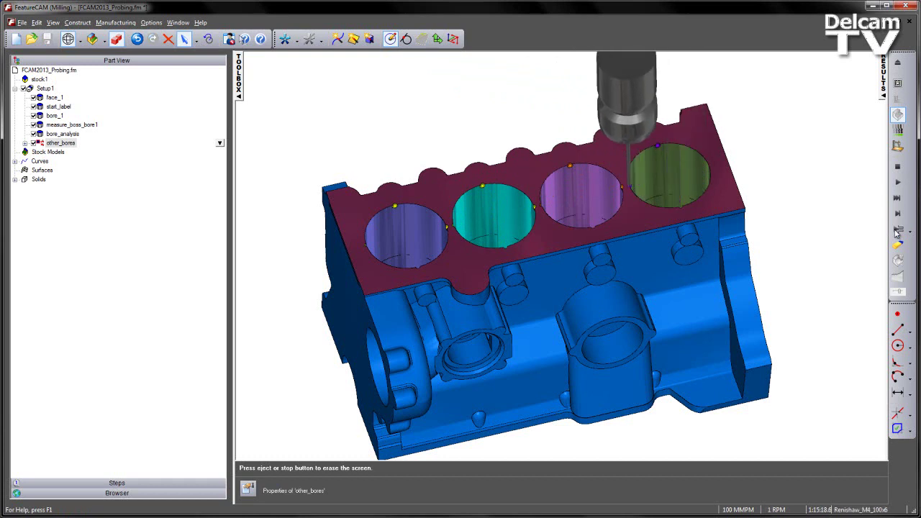
pyautogui.click(898, 230)
pyautogui.moveTo(663, 110); pyautogui.dragTo(671, 151, button='middle')
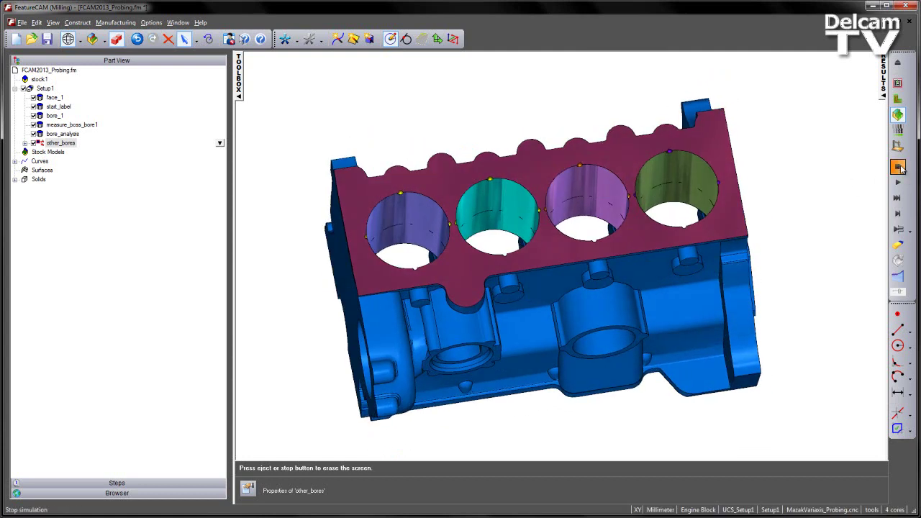
# Clear the simulation, show the NC code, and scroll to bore 3's restart label N31.
pyautogui.click(900, 168)
pyautogui.click(884, 75)
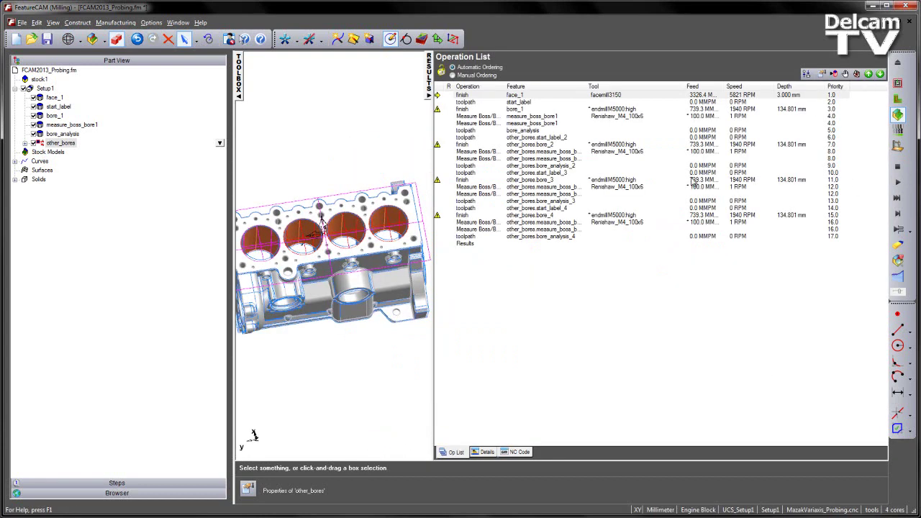
pyautogui.click(517, 452)
pyautogui.scroll(-3, 526, 356)
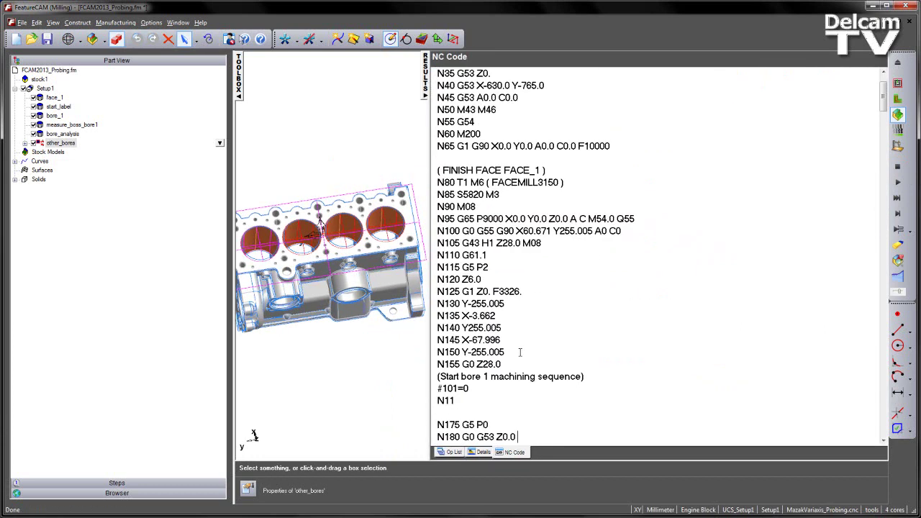
pyautogui.scroll(-3, 520, 352)
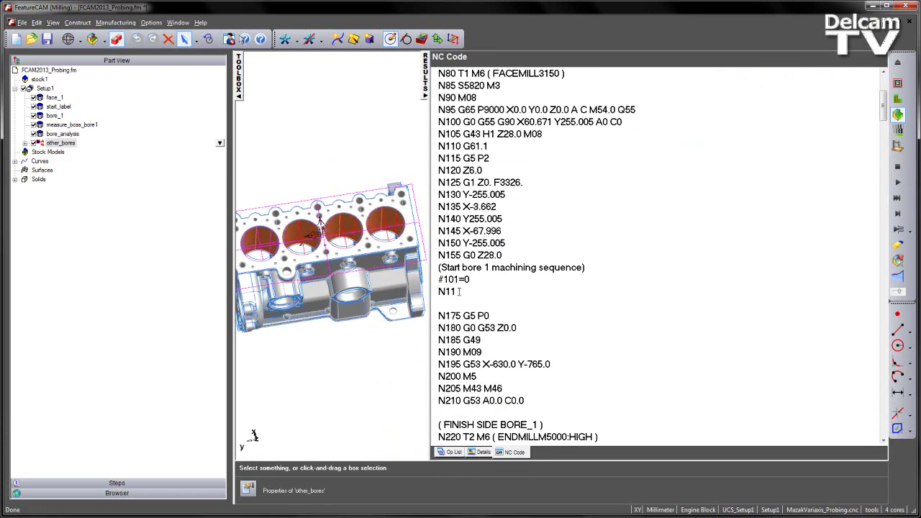
pyautogui.scroll(-20, 467, 294)
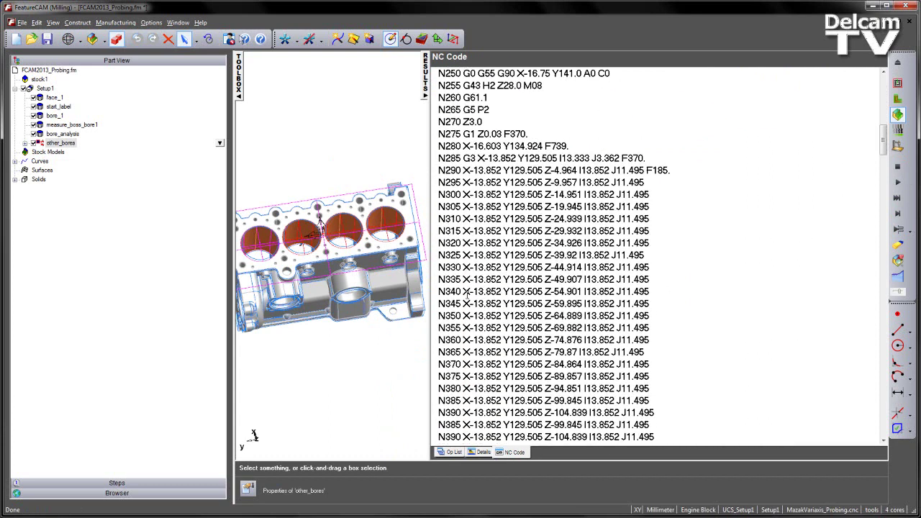
pyautogui.scroll(-10, 468, 296)
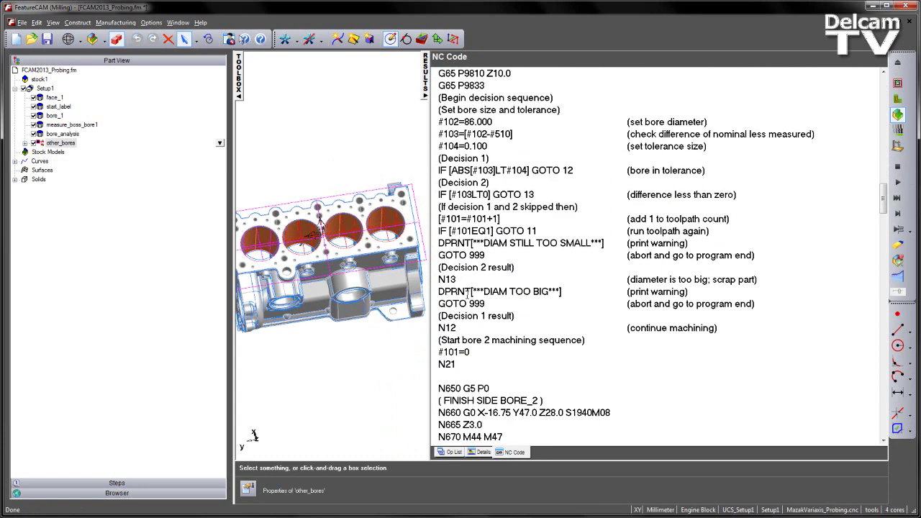
pyautogui.scroll(-12, 429, 291)
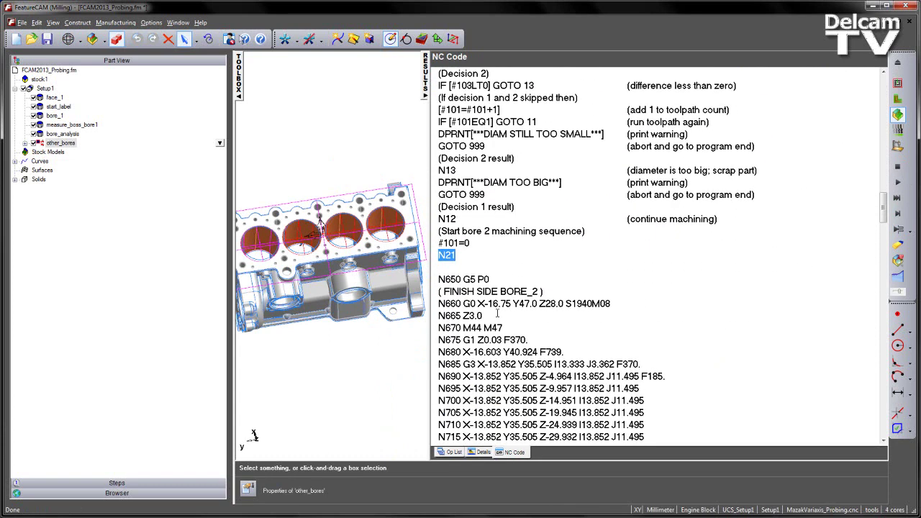
pyautogui.scroll(-15, 497, 314)
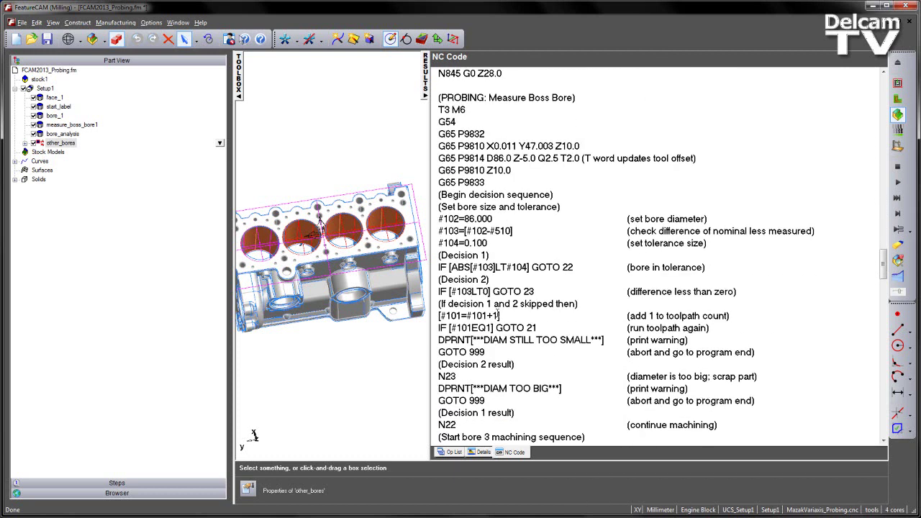
pyautogui.doubleClick(463, 243)
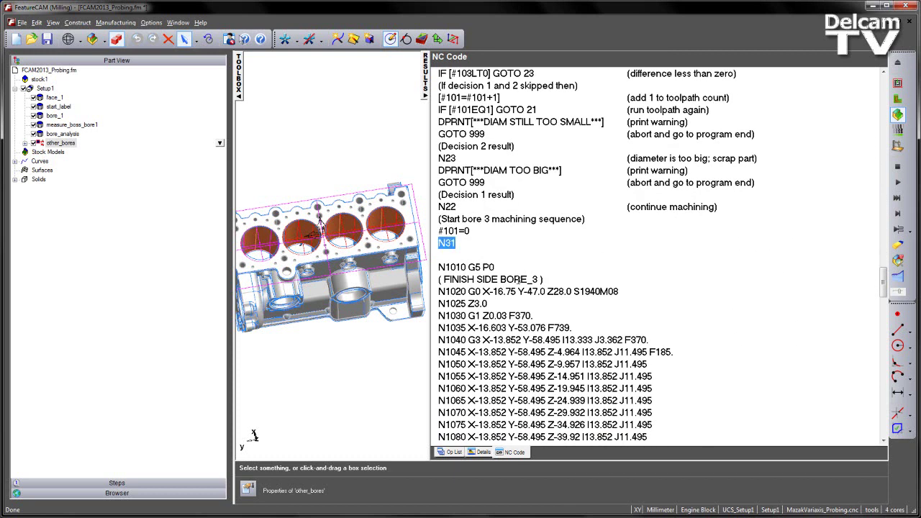
# Scroll through bore 4's decision sequence, checking N41, N42 and N43 before N999.
pyautogui.scroll(-15, 503, 274)
pyautogui.scroll(-9, 517, 282)
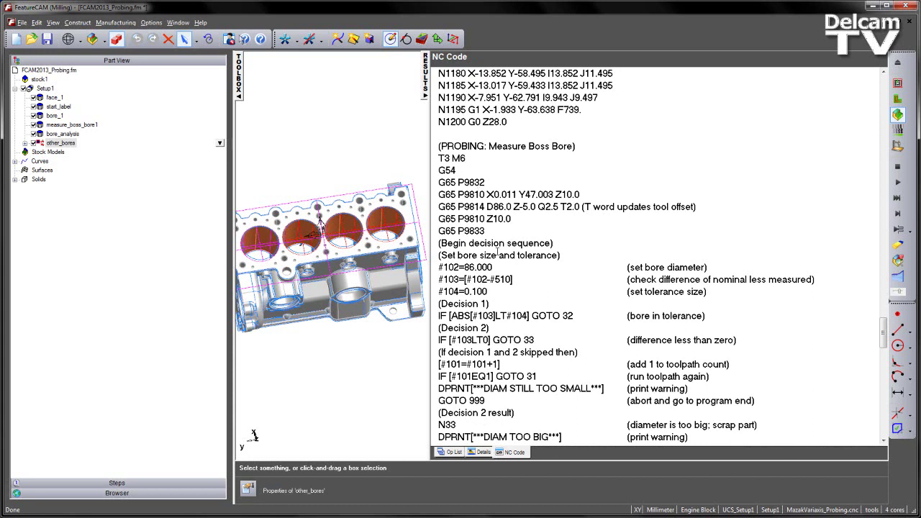
pyautogui.moveTo(462, 243); pyautogui.dragTo(428, 248)
pyautogui.scroll(-15, 514, 273)
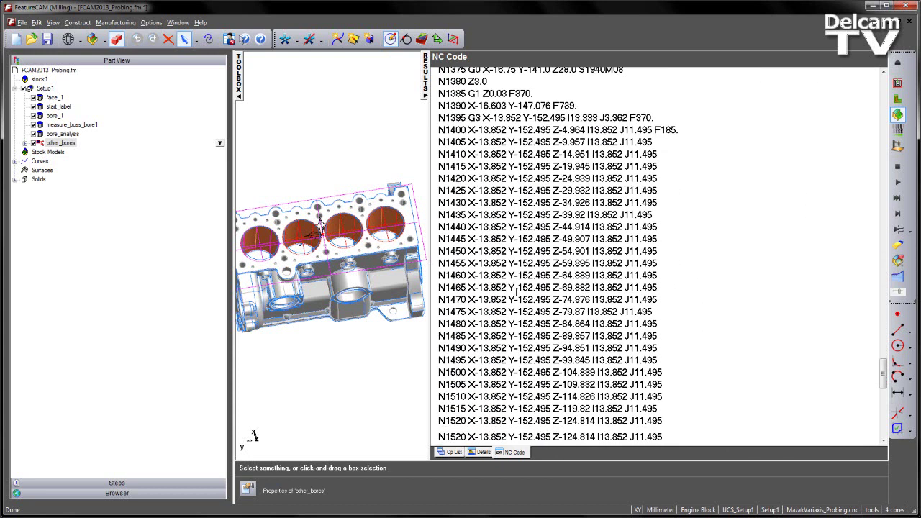
pyautogui.scroll(-4, 511, 292)
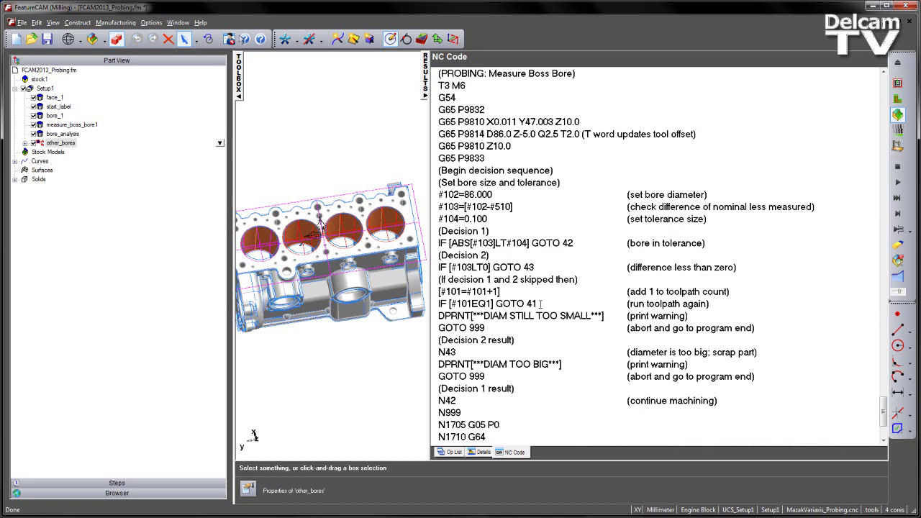
pyautogui.moveTo(542, 304); pyautogui.dragTo(495, 304)
pyautogui.moveTo(532, 269); pyautogui.dragTo(494, 269)
pyautogui.scroll(-1, 528, 335)
pyautogui.scroll(-1, 528, 335)
pyautogui.moveTo(458, 328); pyautogui.dragTo(434, 331)
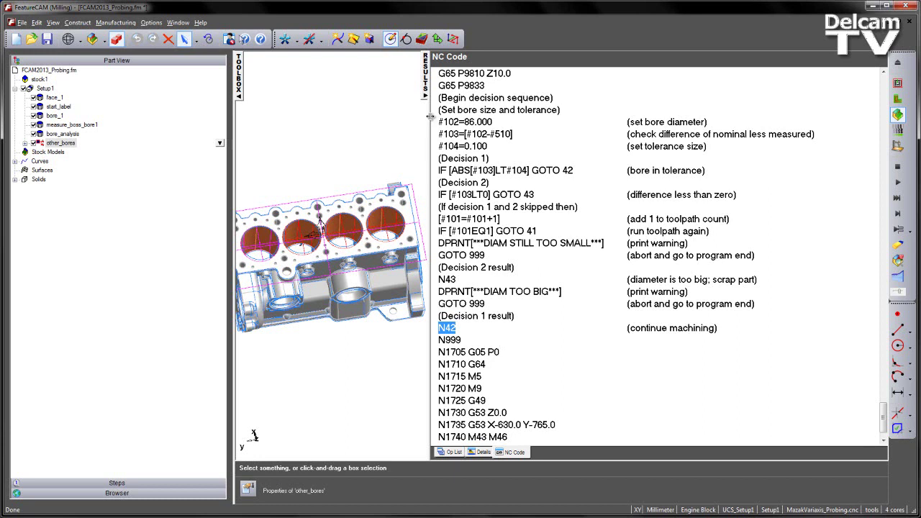
# Collapse the NC Code panel from the Results tab so the engine block and its four bores fill the view.
pyautogui.click(424, 92)
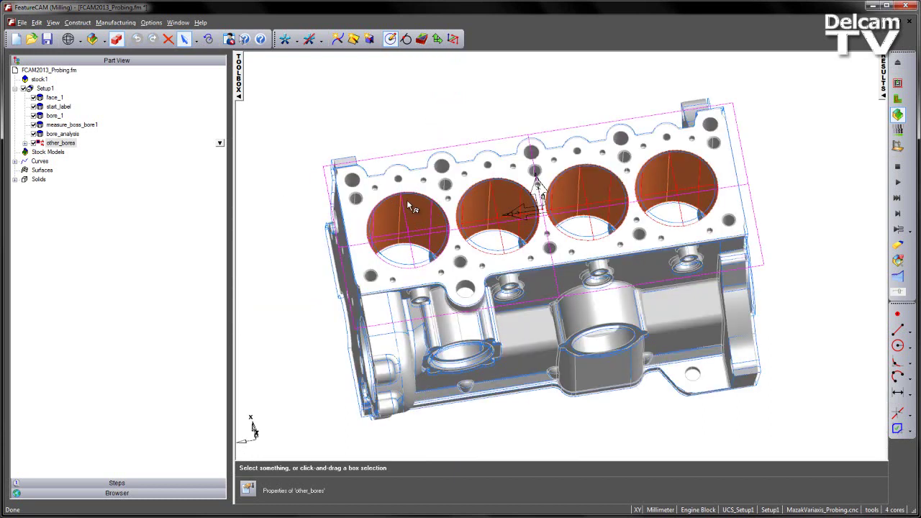